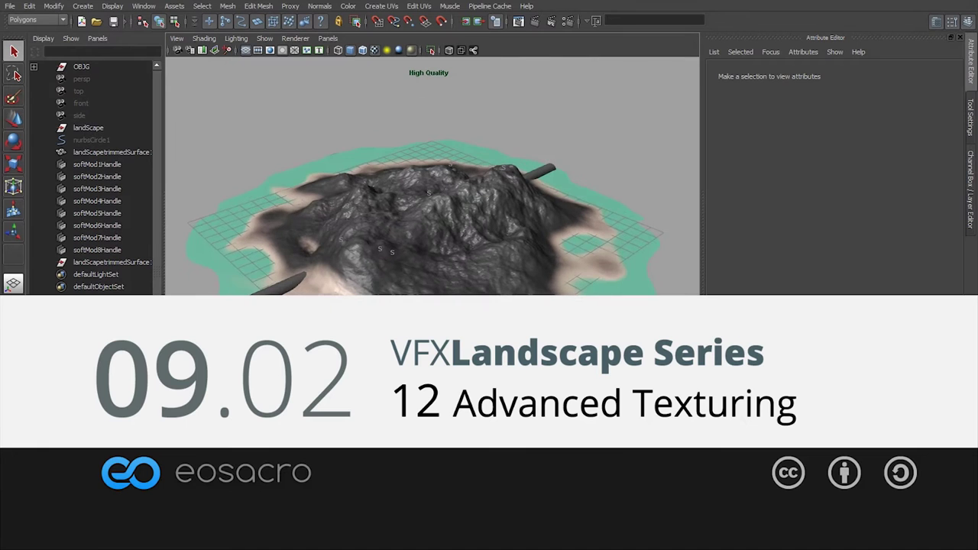
Open the Node Editor and place its window over the landscape view
left_click_drag(611, 360, 445, 360, "alt")
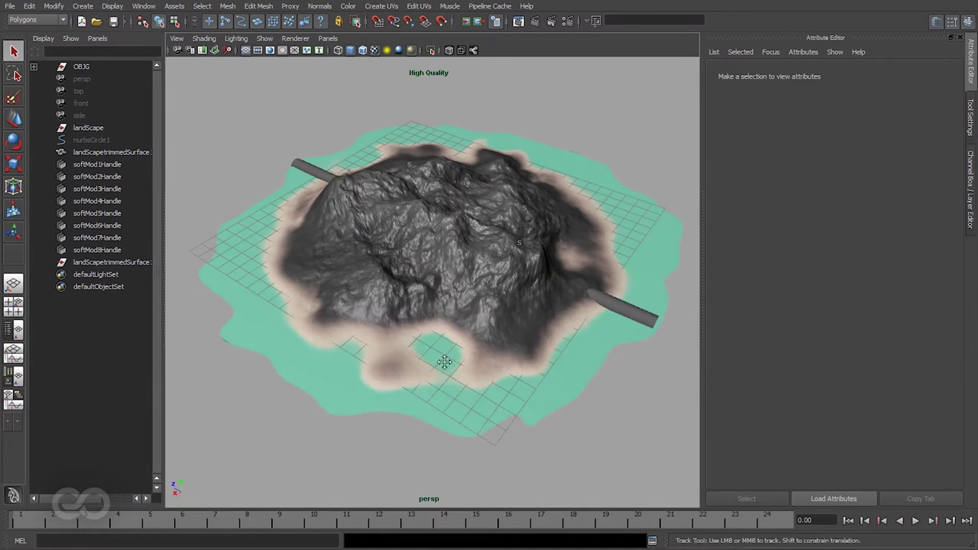
middle_click_drag(445, 360, 421, 355, "alt")
left_click_drag(420, 356, 453, 394, "alt")
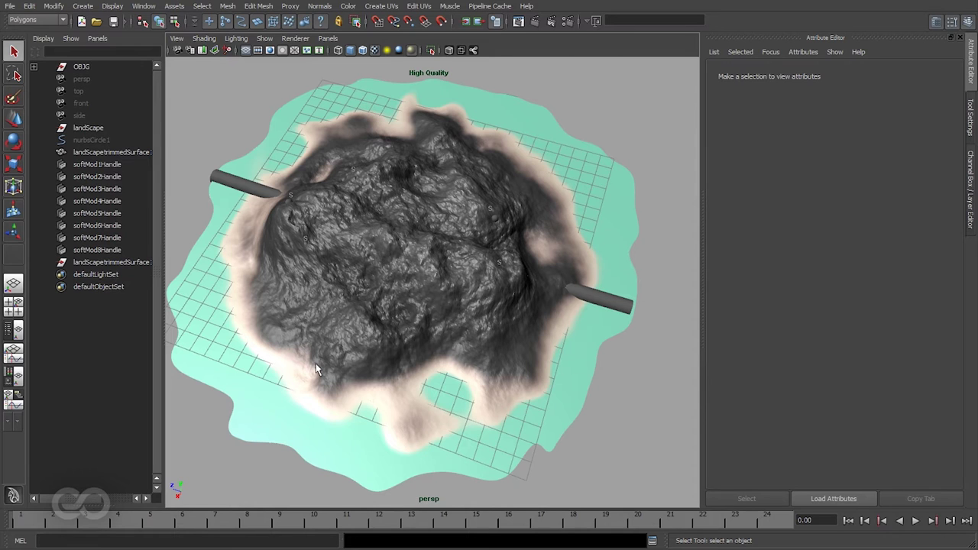
left_click(144, 6)
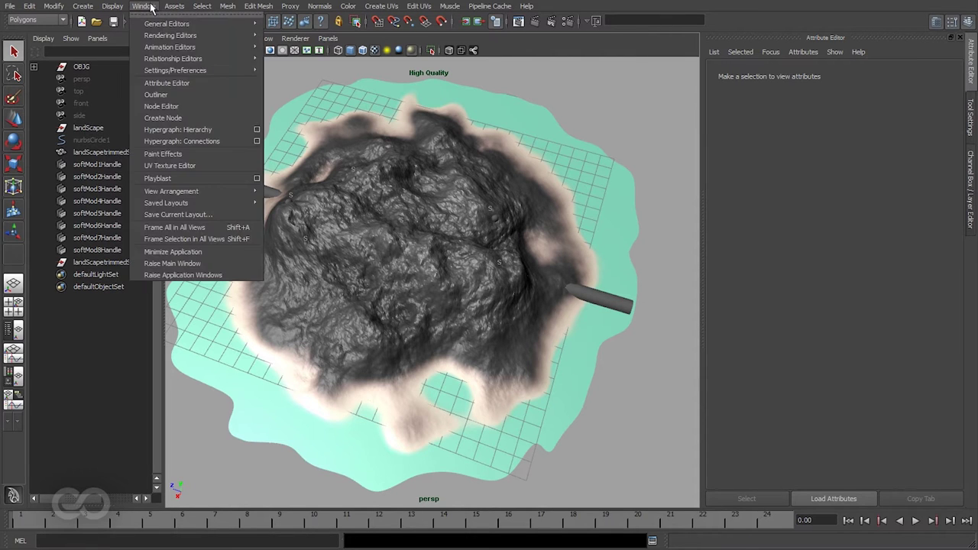
left_click(183, 109)
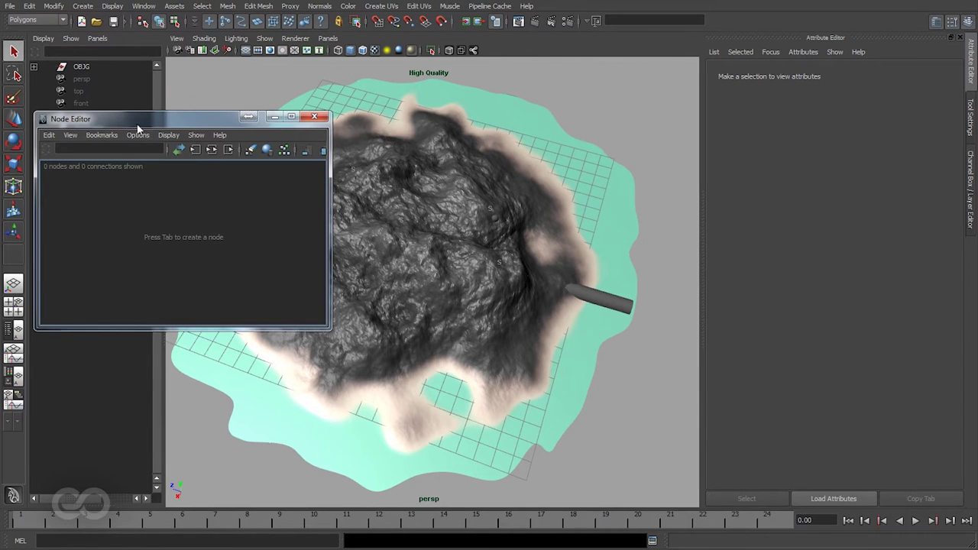
left_click_drag(155, 123, 439, 114)
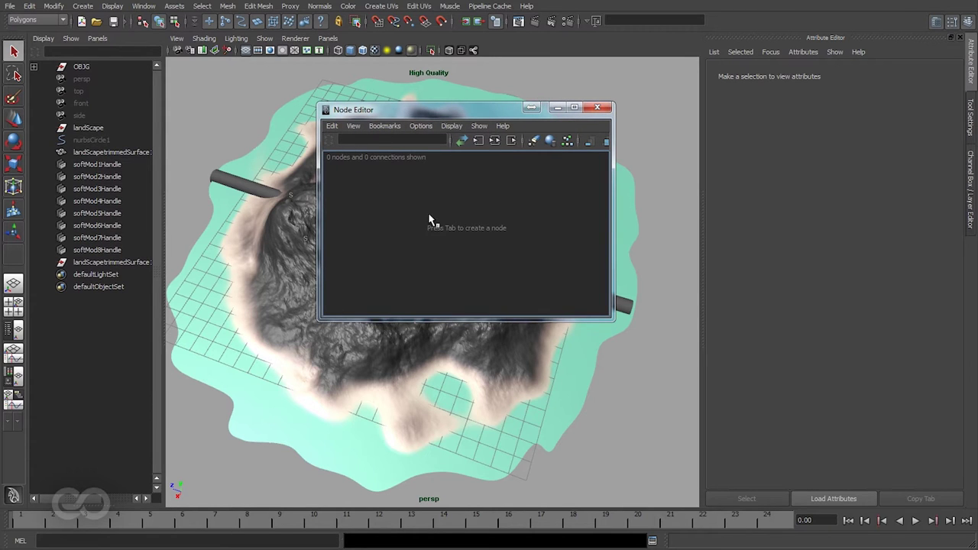
Use Hypershade to graph the landScapeMAT and displacement shader network in the Node Editor, and close Hypershade
left_click(144, 6)
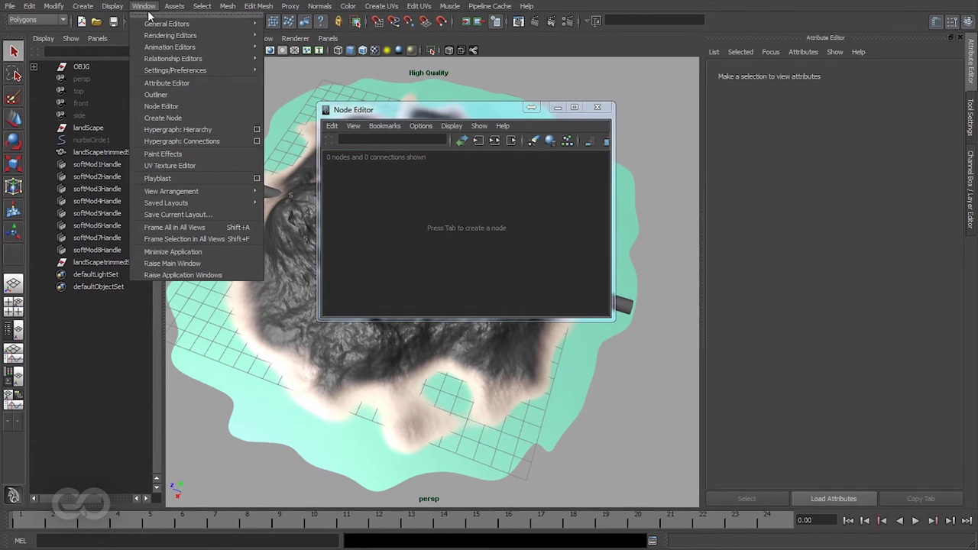
mouse_move(184, 35)
left_click(295, 65)
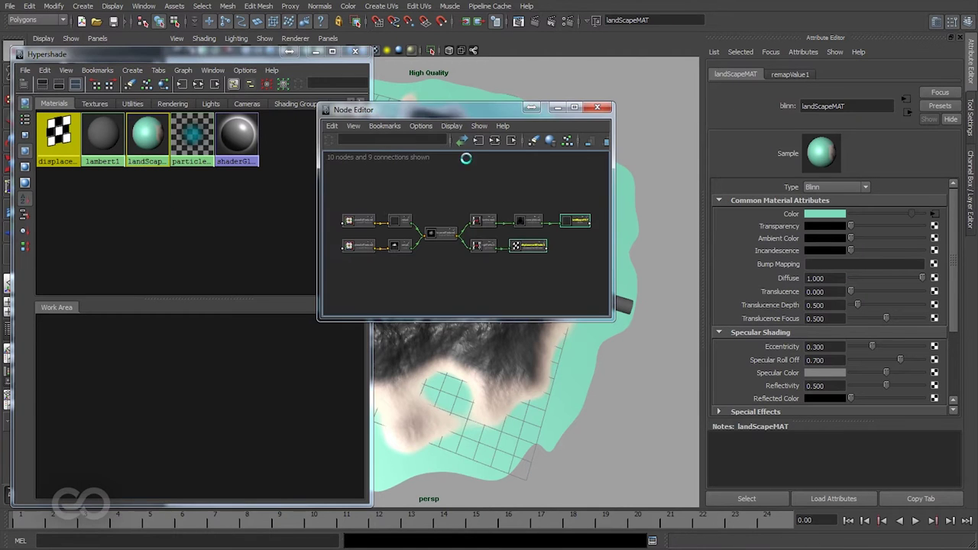
left_click(355, 51)
left_click(511, 186)
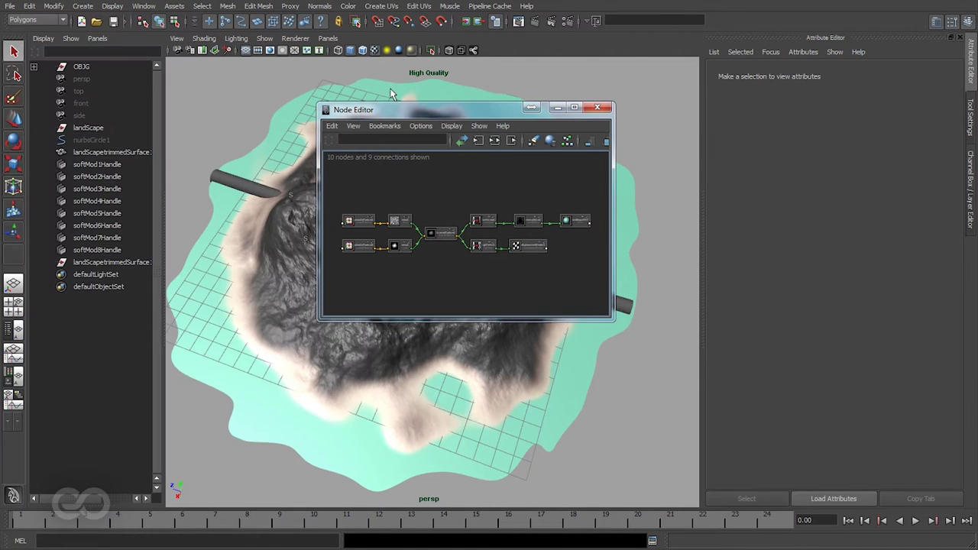
Enlarge the Node Editor window and frame the landscape shading network in it
left_click_drag(400, 111, 103, 36)
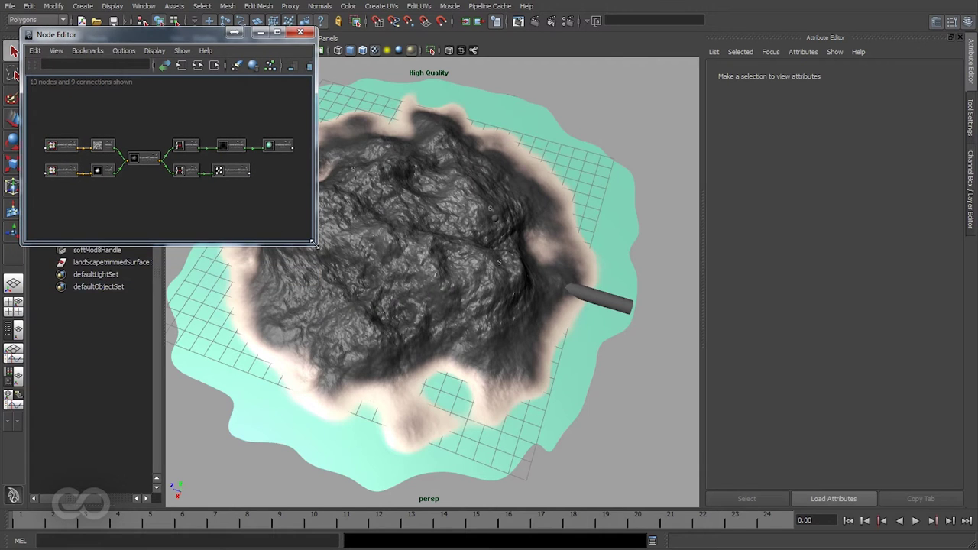
left_click_drag(314, 243, 781, 450)
key("f")
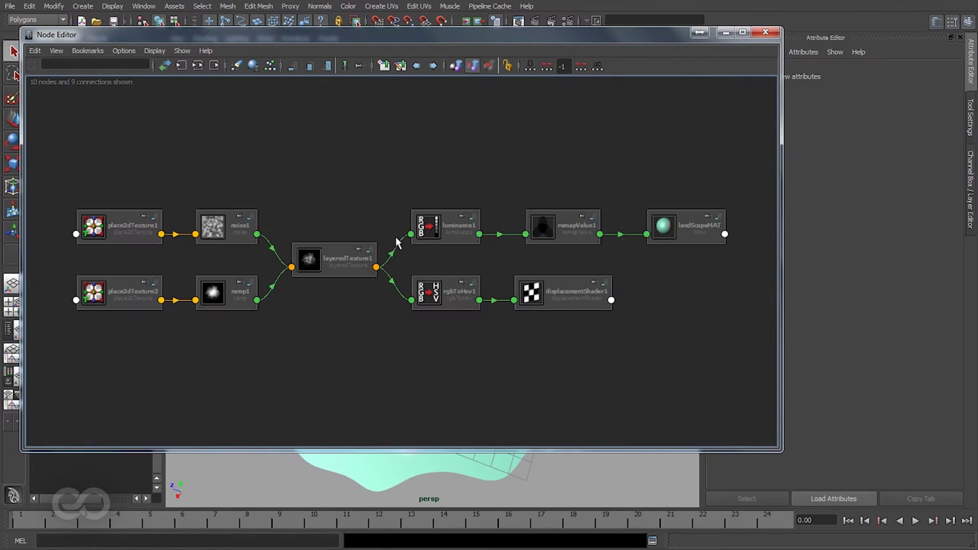
scroll(534, 354, "up", 3)
scroll(550, 356, "down", 4)
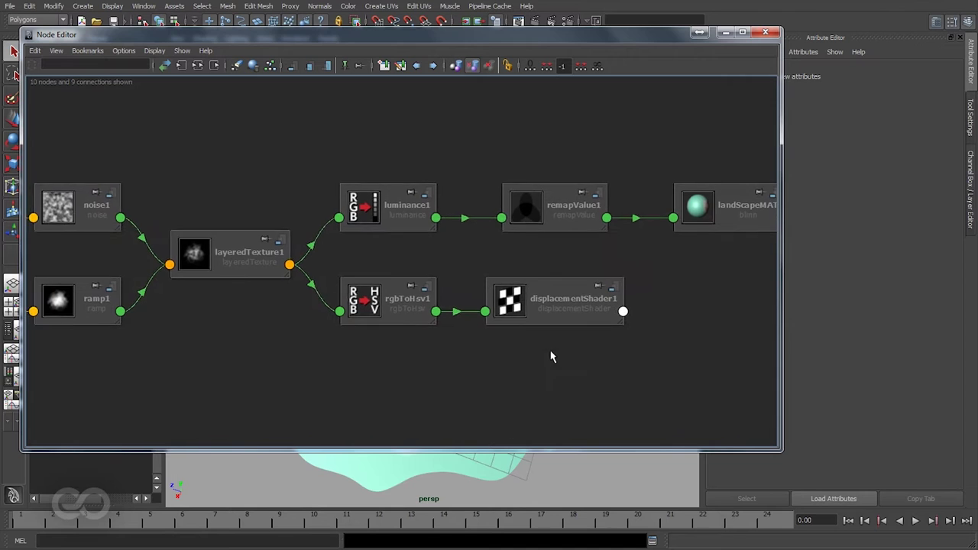
scroll(435, 332, "up", 3)
Show the layeredTexture1 attributes and move the Node Editor aside to examine the terrain's texture and displacement
left_click(266, 258)
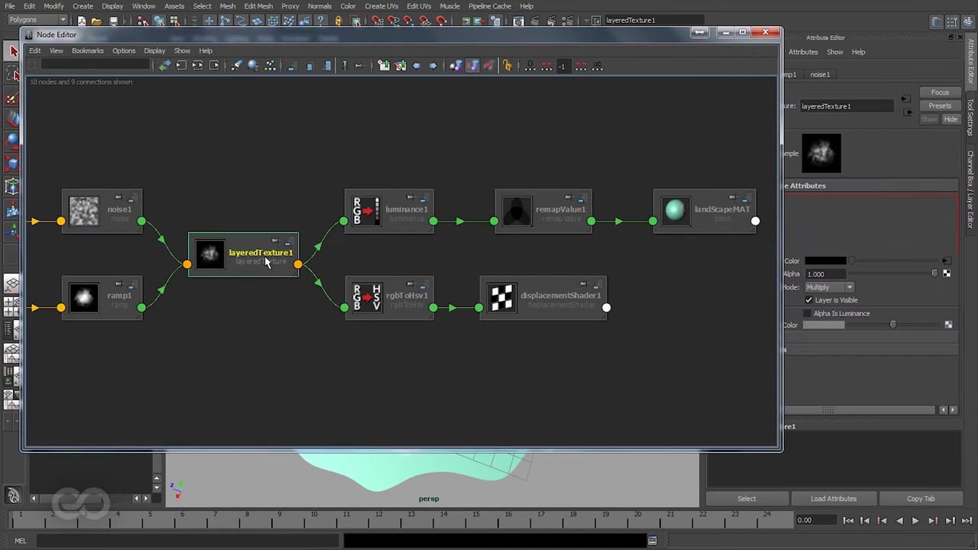
left_click_drag(664, 40, 241, 257)
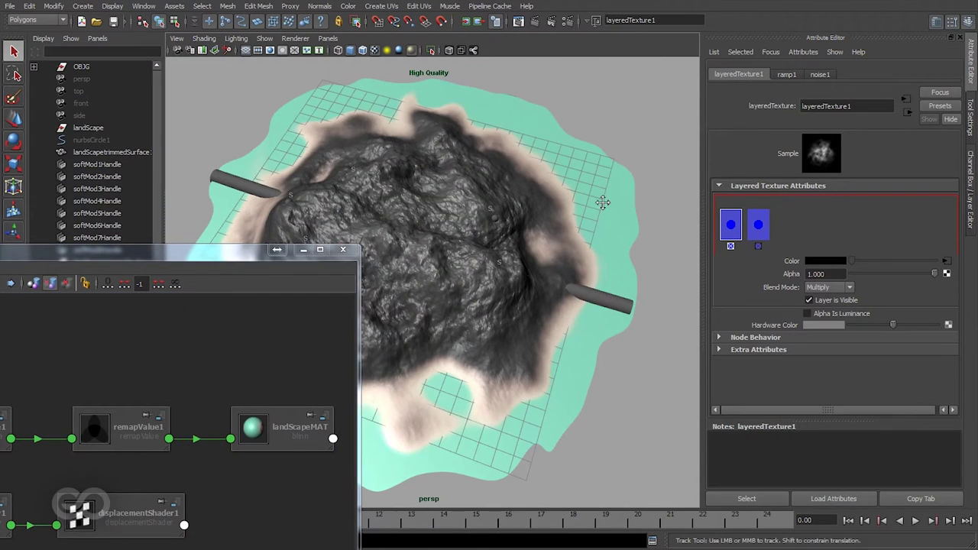
left_click_drag(603, 203, 495, 239, "alt")
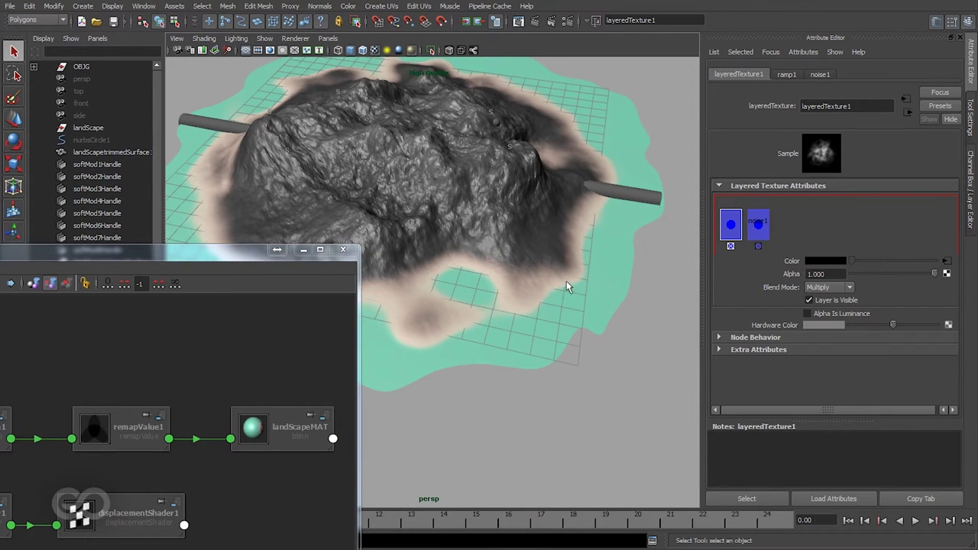
left_click_drag(513, 267, 540, 426, "alt")
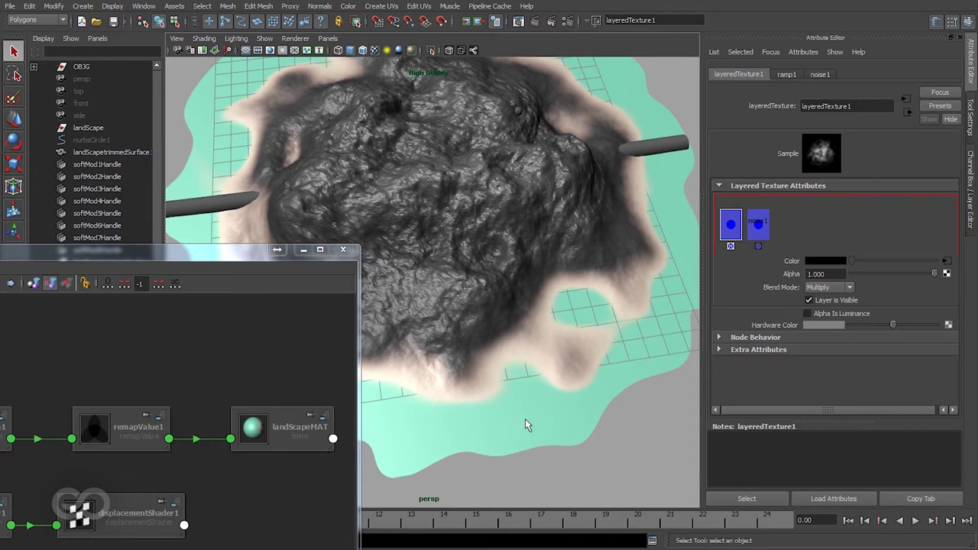
Select the ramp1 node, minimize the Node Editor, and move the ramp's black colour entry to position about 0.7
left_click_drag(357, 246, 738, 95)
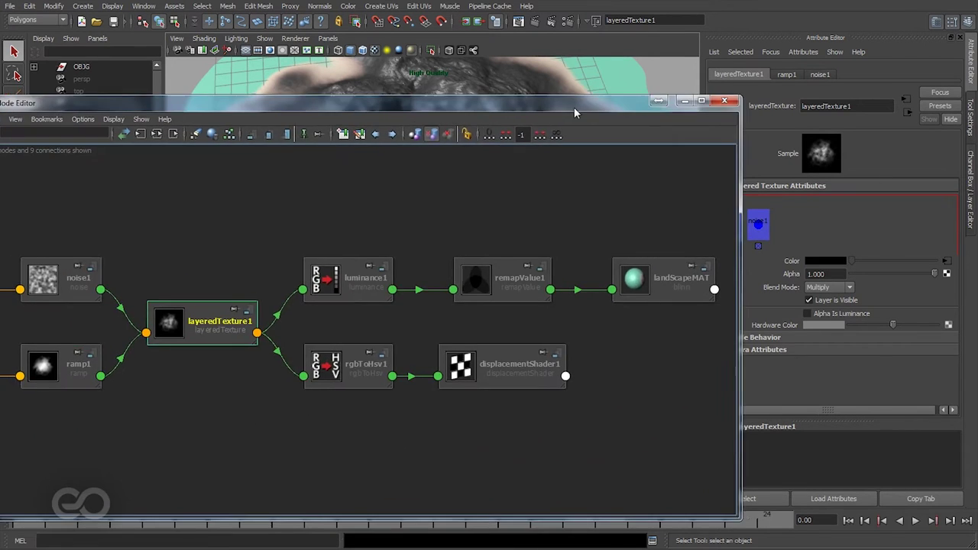
left_click_drag(573, 107, 600, 86)
left_click(236, 209)
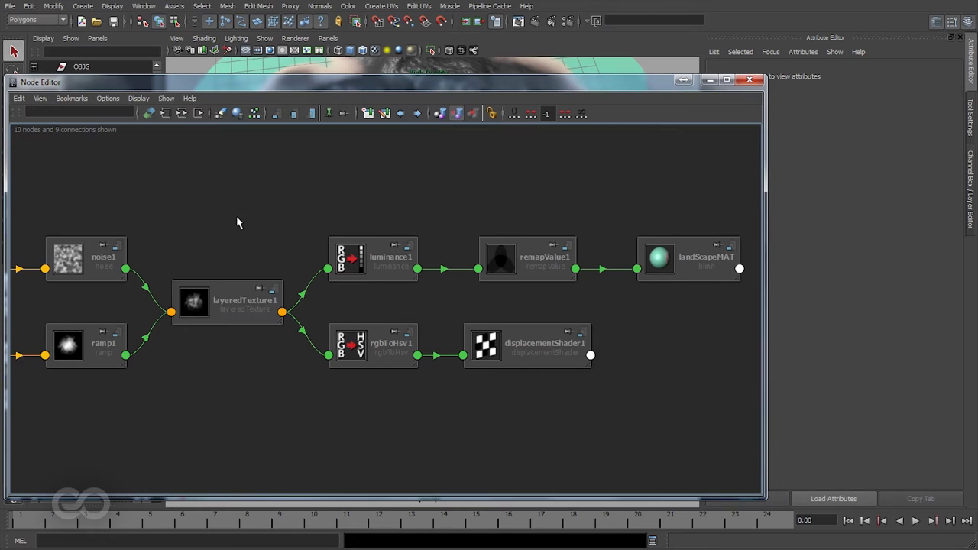
left_click(90, 360)
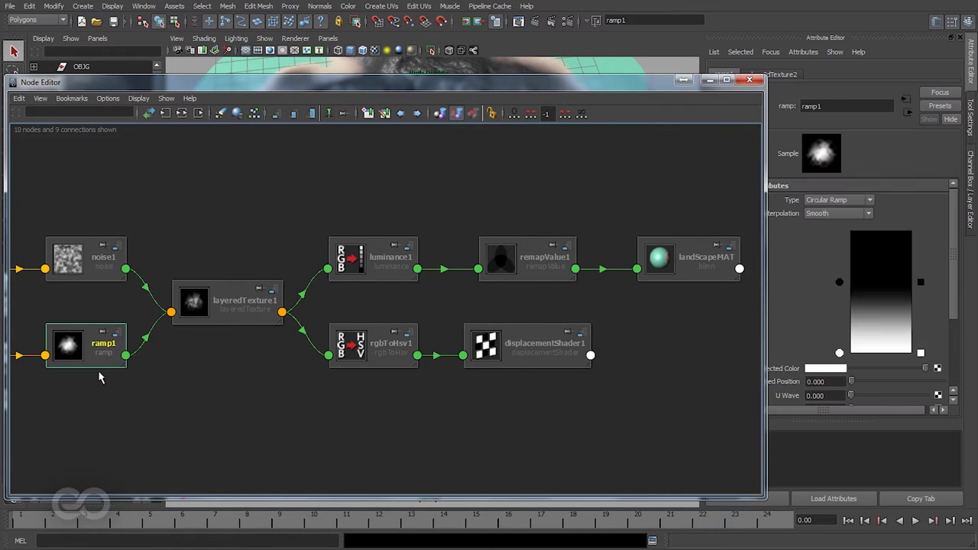
left_click(709, 80)
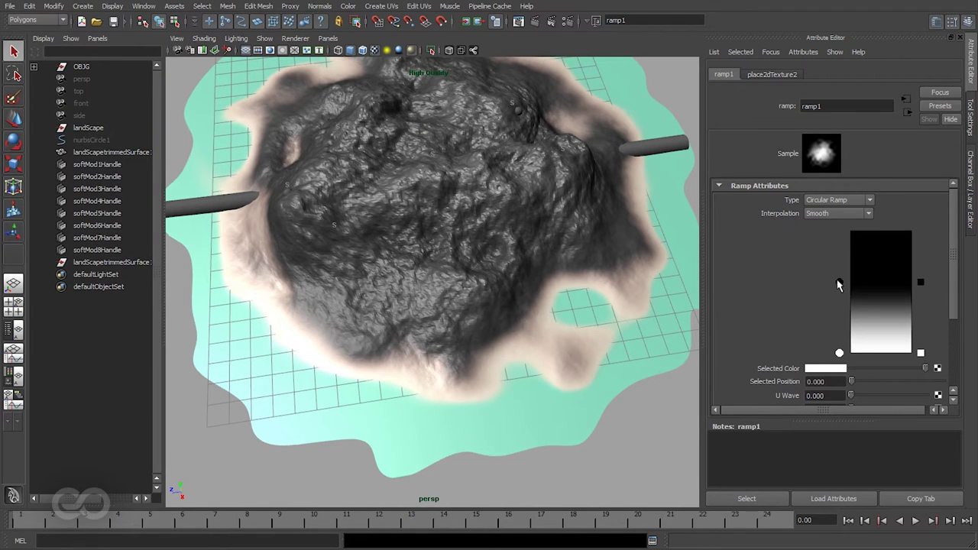
left_click_drag(839, 285, 838, 268)
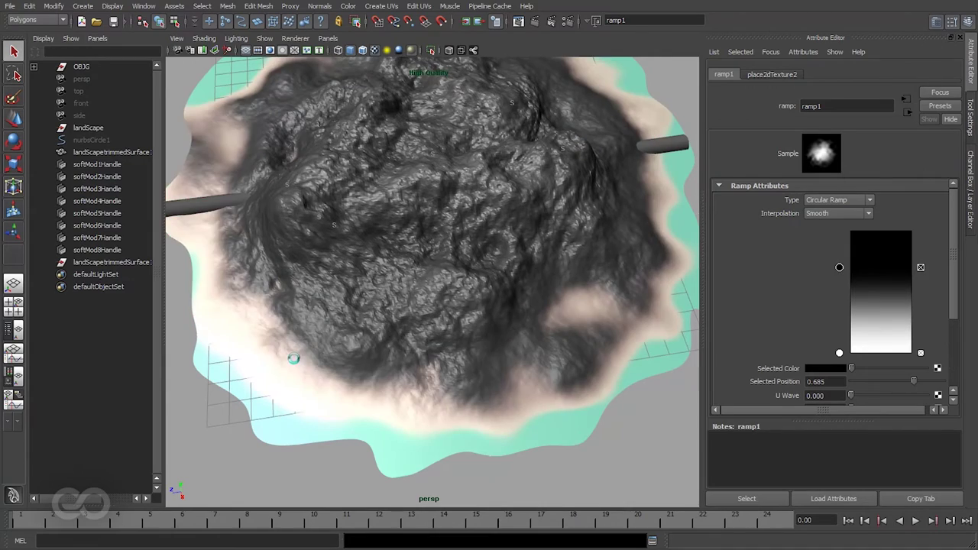
Move the black colour entry of ramp1 outward to position 0.75
left_click_drag(518, 348, 328, 365, "alt")
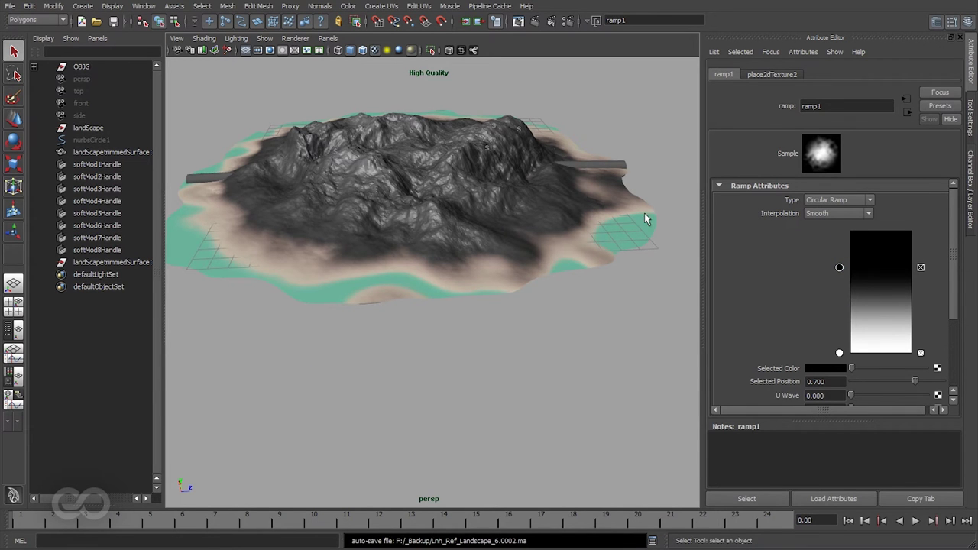
left_click_drag(648, 219, 449, 237, "alt")
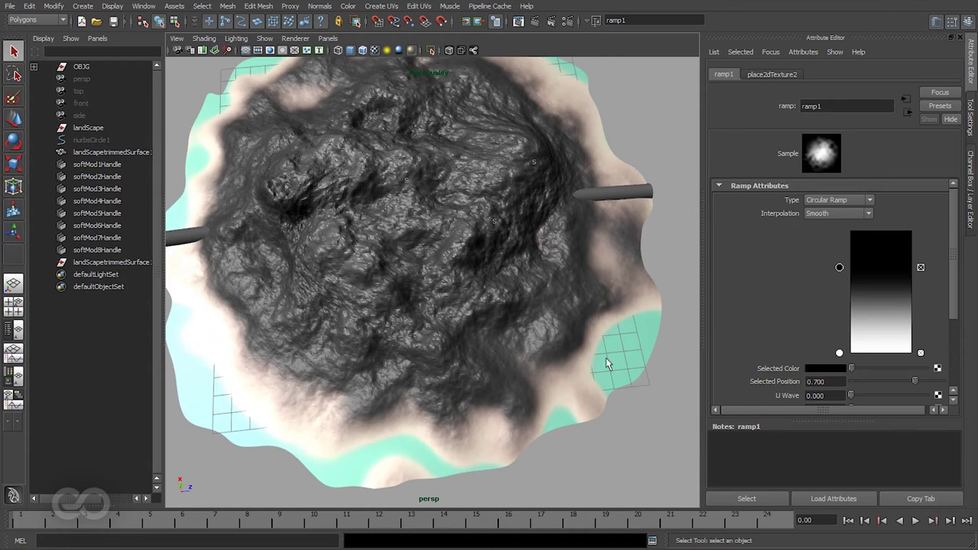
left_click_drag(470, 388, 686, 329, "alt")
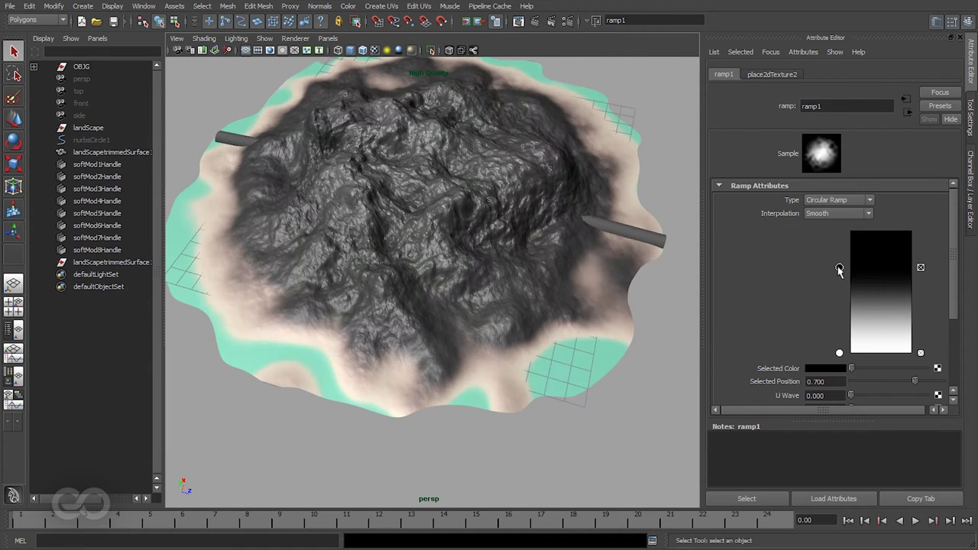
left_click_drag(839, 268, 839, 262)
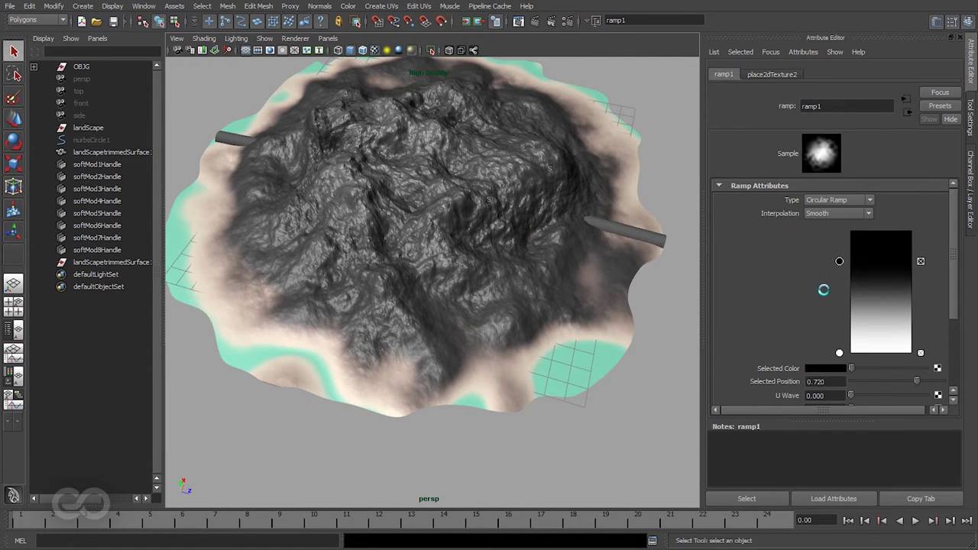
Examine the terrain from above and from low angles to check how far the displacement reaches
left_click_drag(410, 281, 382, 349, "alt")
right_click_drag(382, 348, 458, 369, "alt")
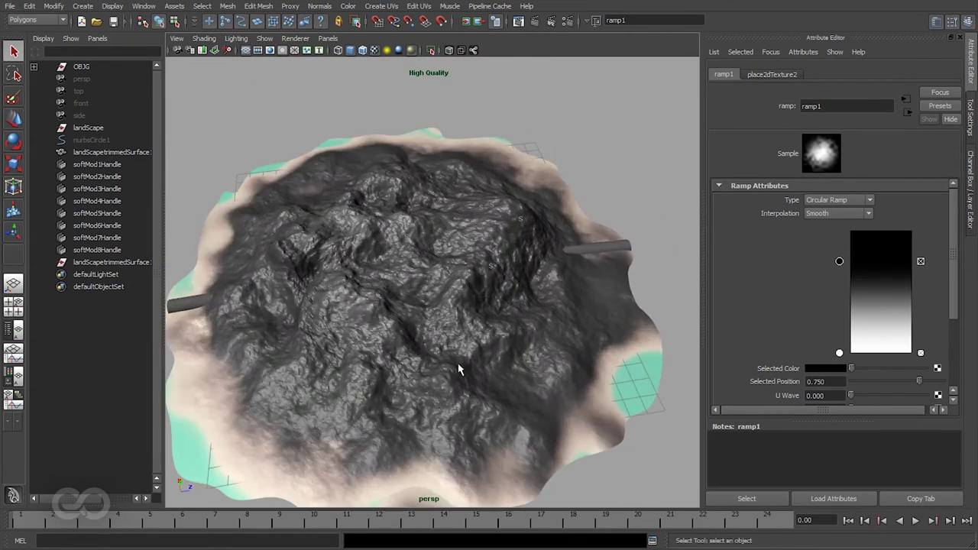
left_click_drag(632, 387, 508, 346, "alt")
right_click_drag(508, 346, 481, 343, "alt")
middle_click_drag(482, 343, 513, 336, "alt")
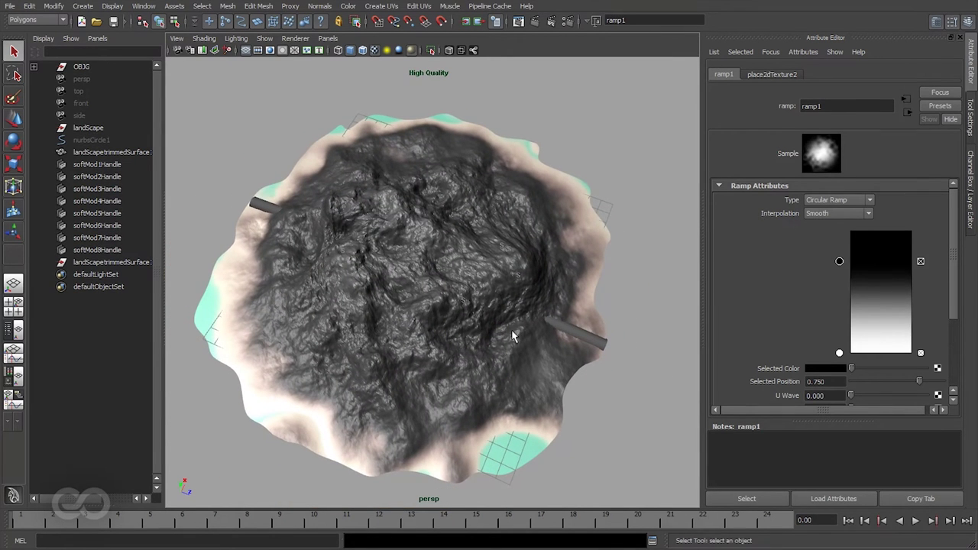
left_click_drag(510, 338, 344, 294, "alt")
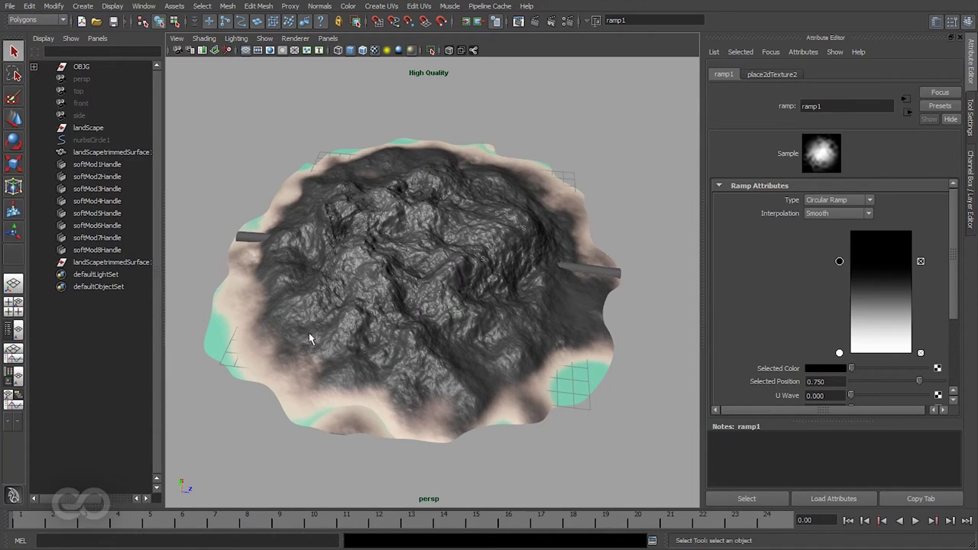
left_click_drag(313, 334, 391, 289, "alt")
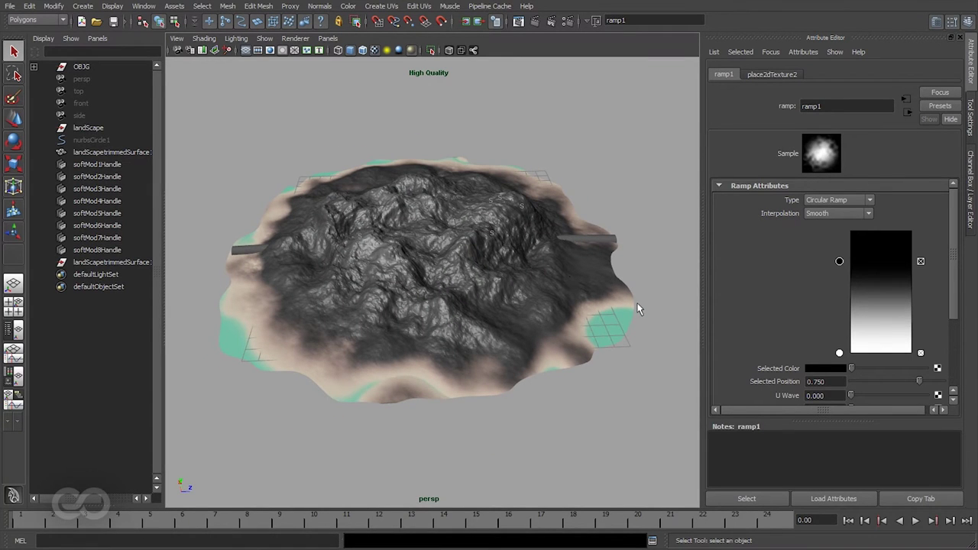
Bring back the Node Editor and move the two displaced-surface nodes clear of the shading network
key("alt+Tab")
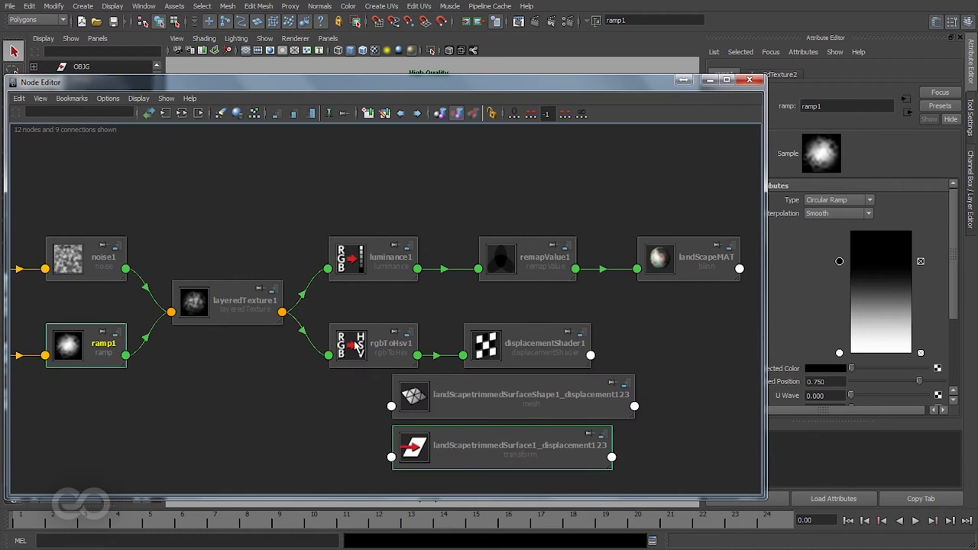
scroll(242, 385, "down", 4)
middle_click_drag(247, 384, 262, 360, "alt")
left_click_drag(655, 429, 410, 334)
left_click_drag(475, 336, 585, 456)
left_click(468, 340)
right_click_drag(468, 339, 567, 311, "alt")
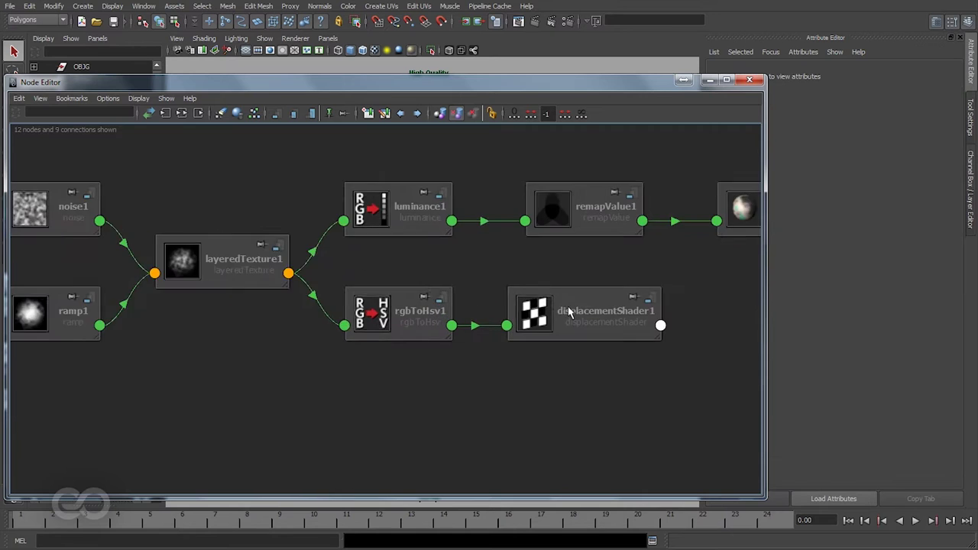
Check the remapValue1 and landScapeMAT attributes, and reposition the displacementShader1 node beneath landScapeMAT
middle_click_drag(568, 310, 425, 381, "alt")
left_click(442, 287)
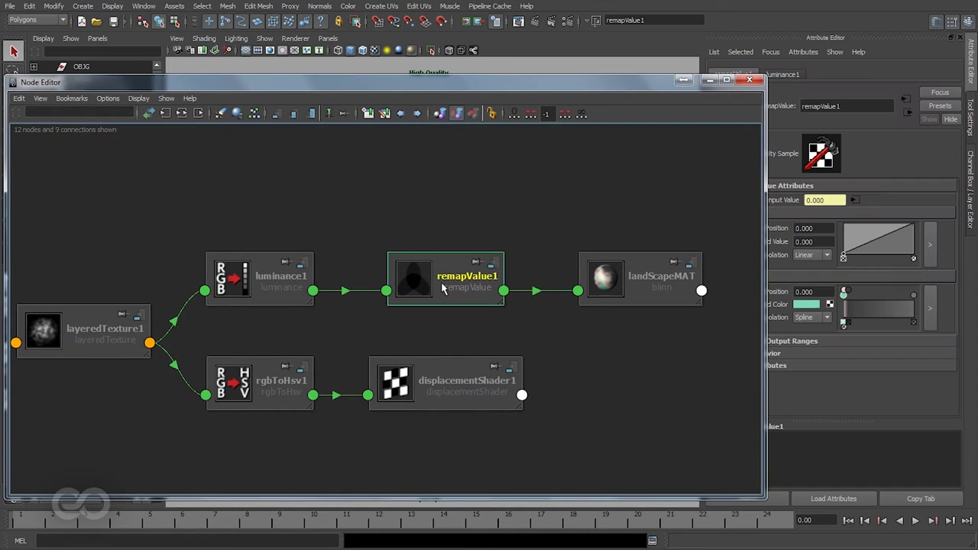
left_click(666, 279)
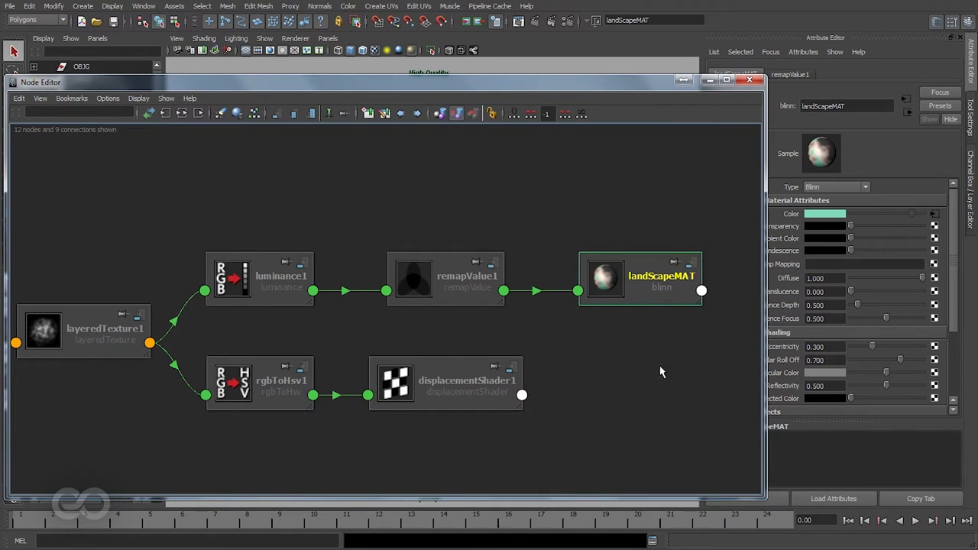
left_click(587, 437)
left_click_drag(450, 385, 664, 385)
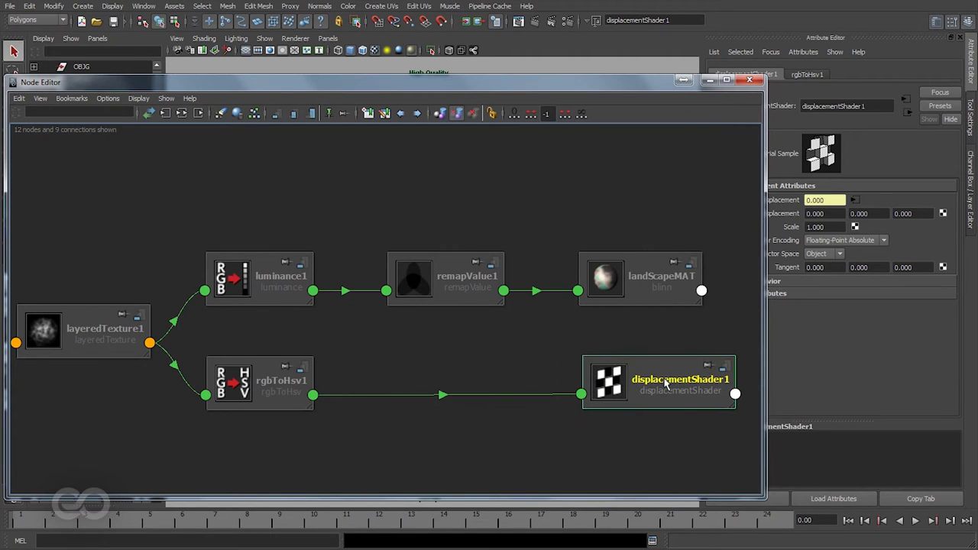
Show the rgbToHsv1 attributes and move the Node Editor aside to view the terrain's displacement from a low angle
left_click(269, 397)
left_click_drag(603, 81, 173, 137)
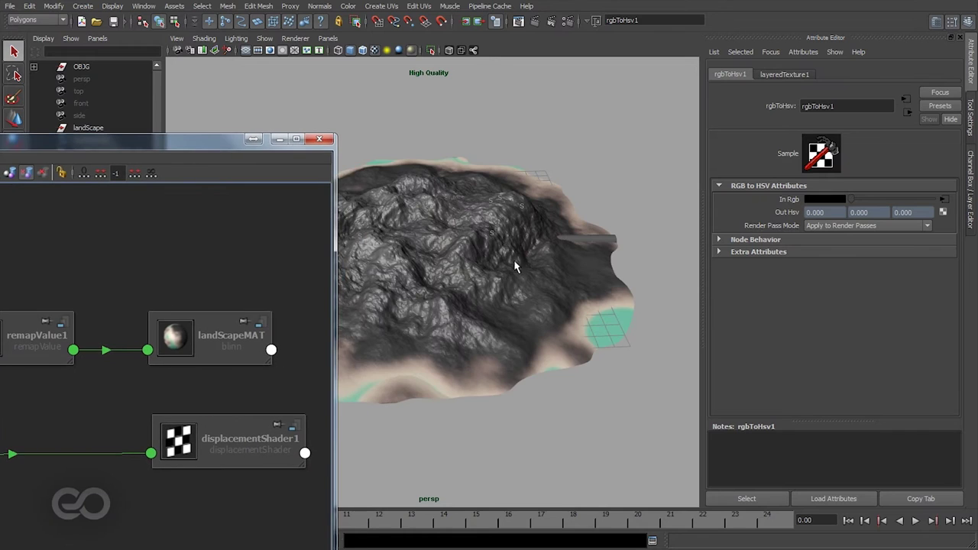
mouse_move(454, 339)
left_mouse_down("alt")
mouse_move(434, 294)
mouse_move(462, 323)
left_mouse_up("alt")
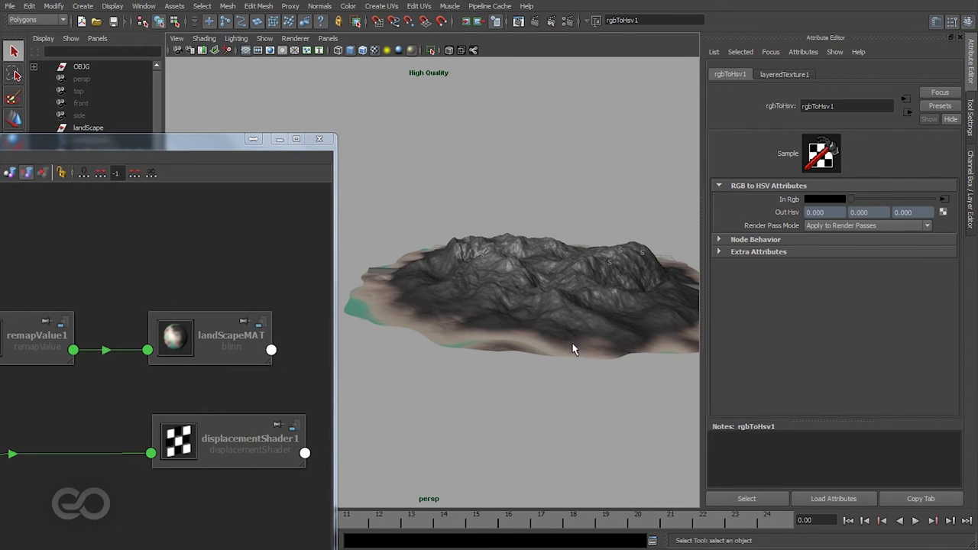
Bring the Node Editor back over the viewport and expand the rgbToHsv1 and displacementShader1 nodes to show their connected and available attributes
left_click_drag(618, 313, 592, 322, "alt")
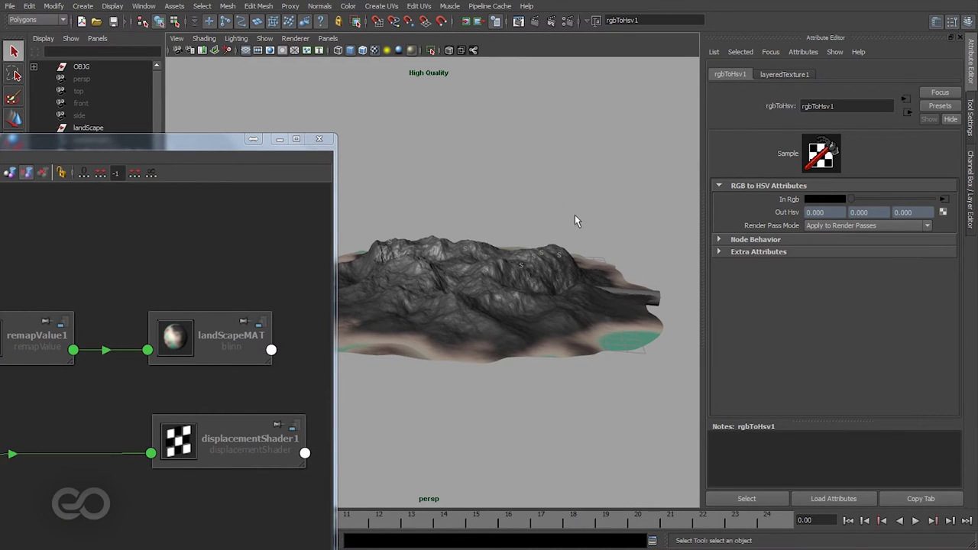
left_click_drag(183, 138, 647, 100)
left_click_drag(419, 246, 501, 338)
left_click(451, 412)
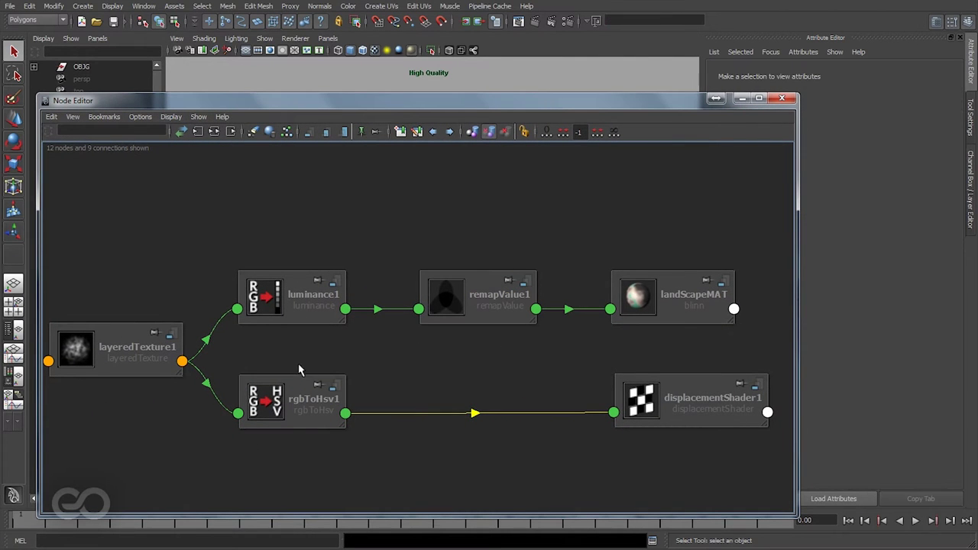
left_click_drag(298, 370, 668, 459)
left_click(343, 131)
left_click(513, 456)
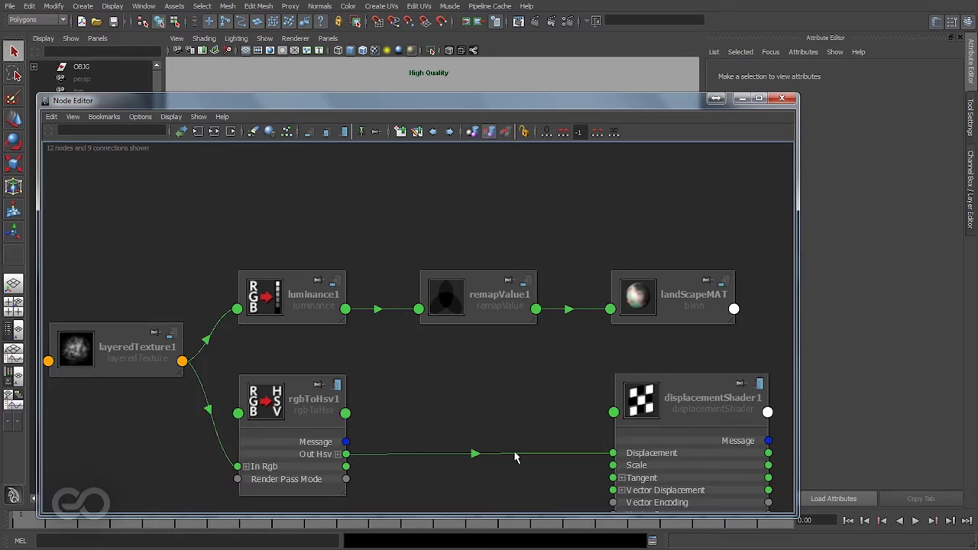
Add a remapValue node and place it between rgbToHsv1 and displacementShader1 with its attributes expanded
key("a")
key("Tab")
type("remapva")
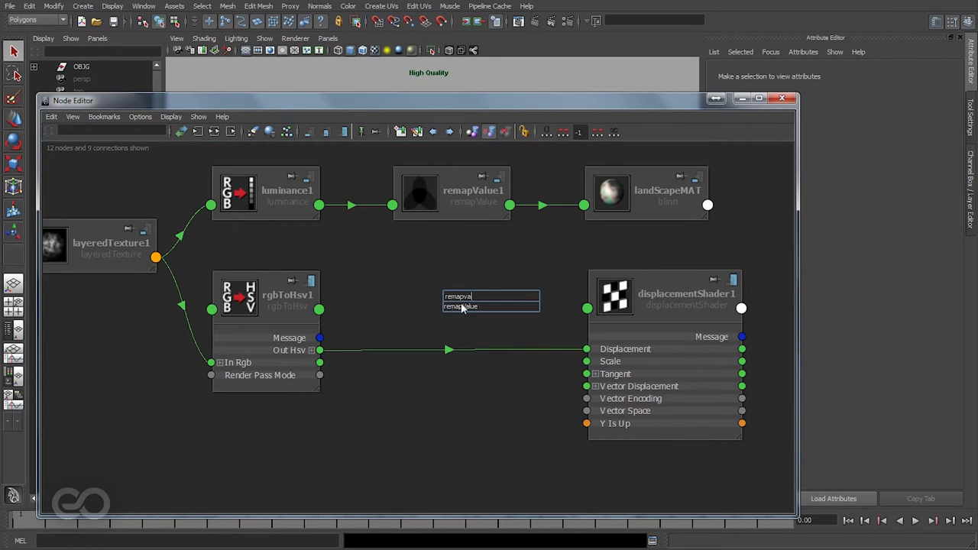
left_click(461, 308)
left_click_drag(489, 321, 449, 295)
left_click(361, 131)
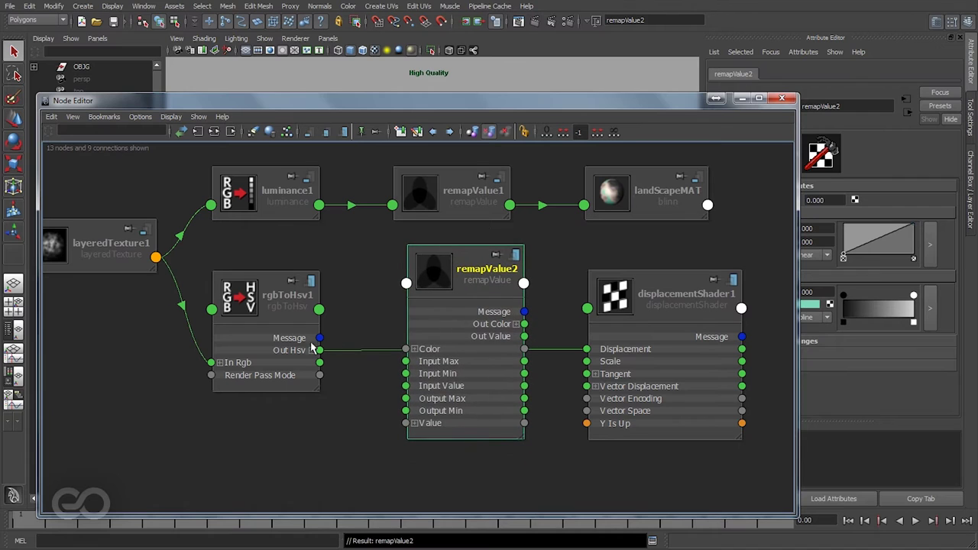
Connect rgbToHsv1's Out Hsv V to remapValue2's Input Value and remapValue2's Out Value to displacementShader1's Displacement, and align the new node
left_click(311, 349)
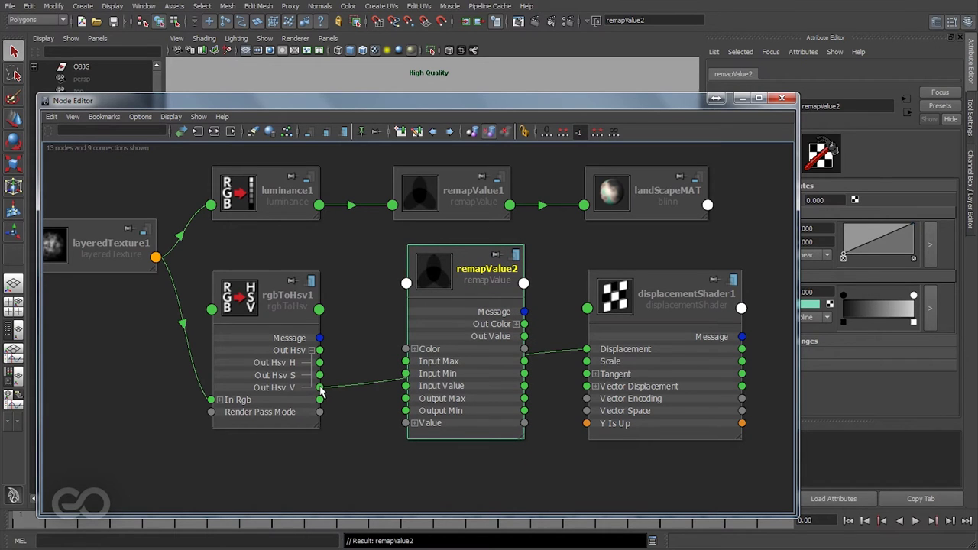
left_click_drag(320, 388, 406, 388)
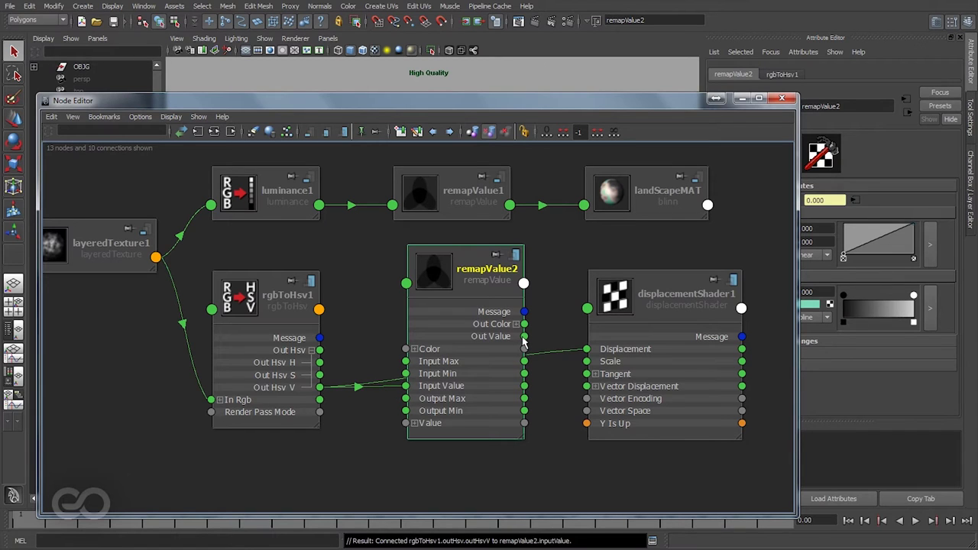
left_click_drag(524, 337, 586, 349)
left_click(548, 340)
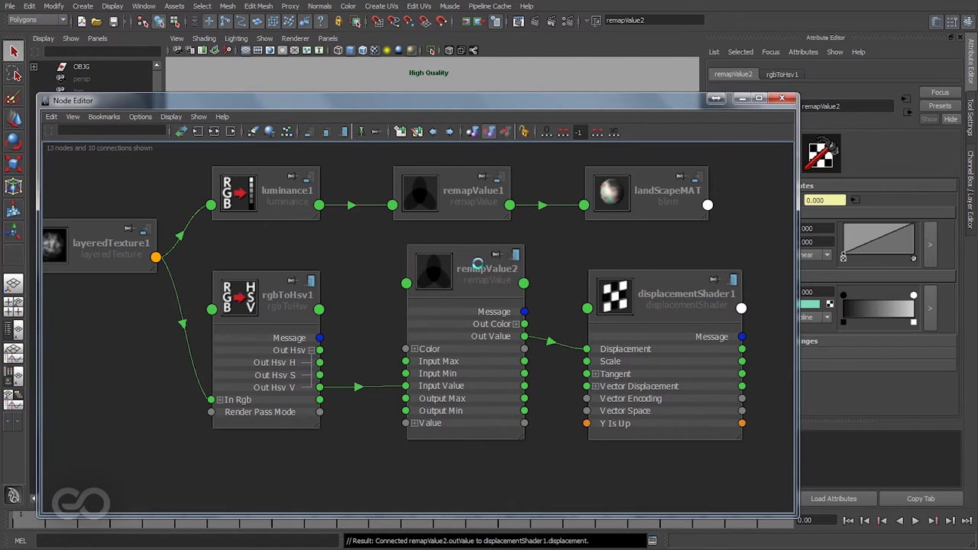
left_click_drag(469, 258, 470, 273)
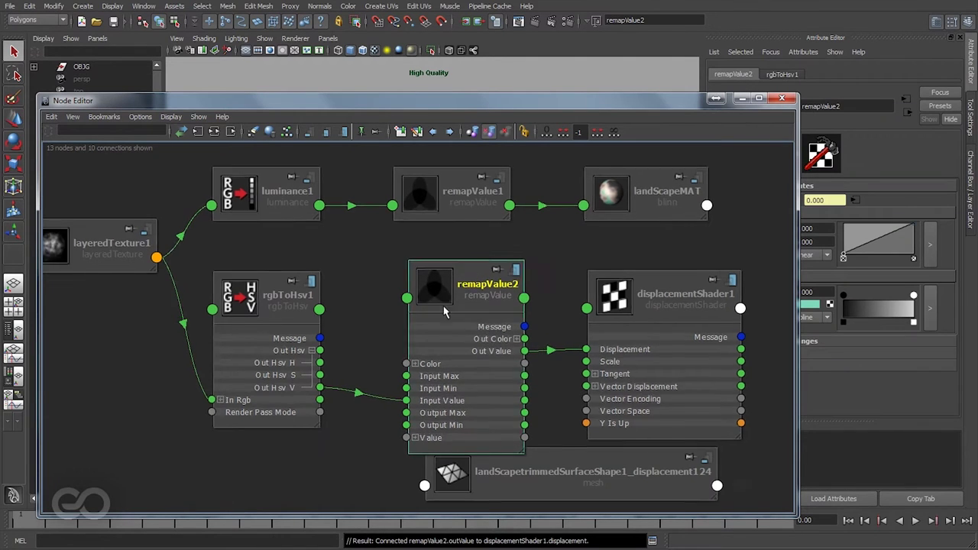
Expand the attributes of luminance1, remapValue1 and landScapeMAT and move the three nodes up, clear of the displacement chain
scroll(342, 380, "down", 3)
left_click_drag(221, 259, 569, 332)
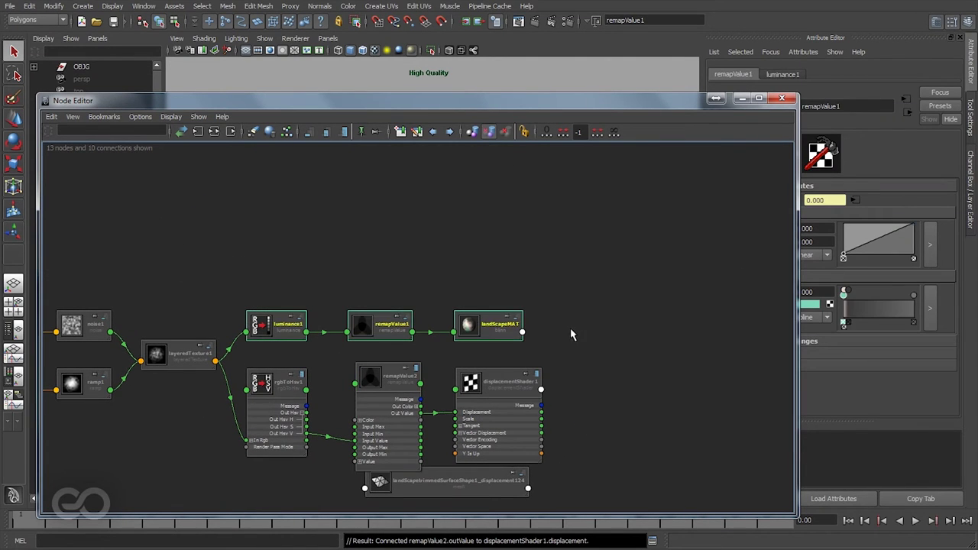
left_click(344, 132)
left_click_drag(379, 322, 388, 163)
left_click(345, 320)
Reposition luminance1 and remapValue1 to straighten their connection, and check the remapValue1 link into landScapeMAT's Color
scroll(368, 235, "up", 3)
middle_click_drag(368, 235, 368, 306, "alt")
right_click_drag(281, 314, 388, 272, "alt")
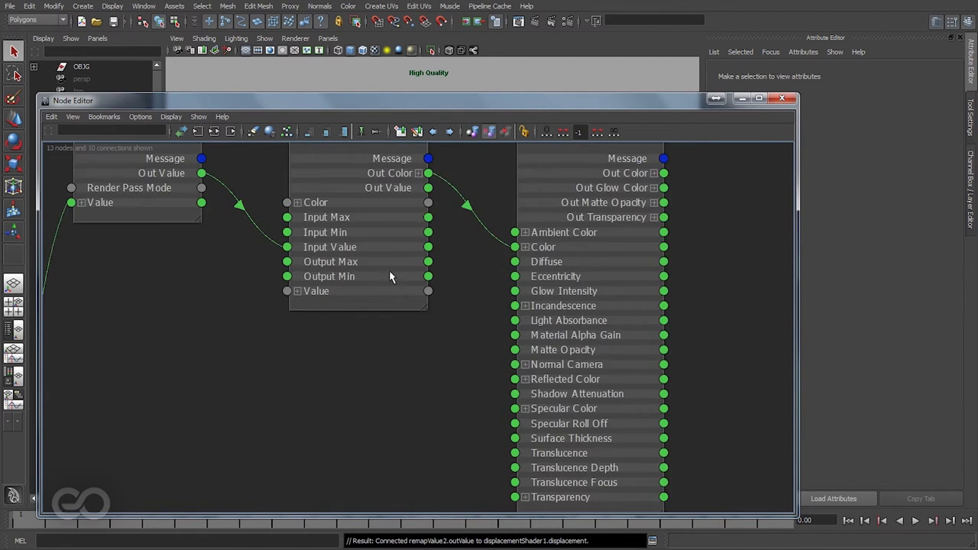
middle_click_drag(238, 273, 277, 374, "alt")
right_click_drag(208, 311, 226, 303, "alt")
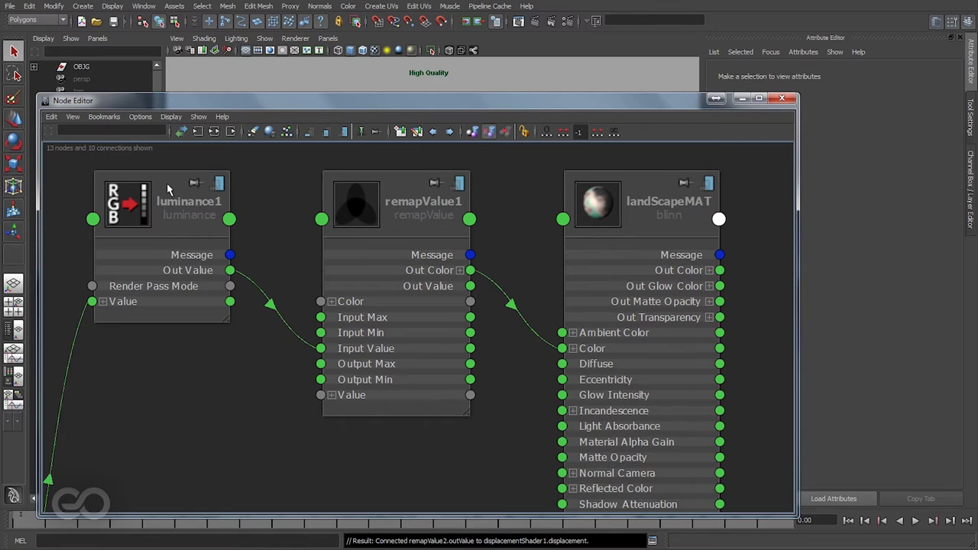
left_click_drag(168, 191, 183, 282)
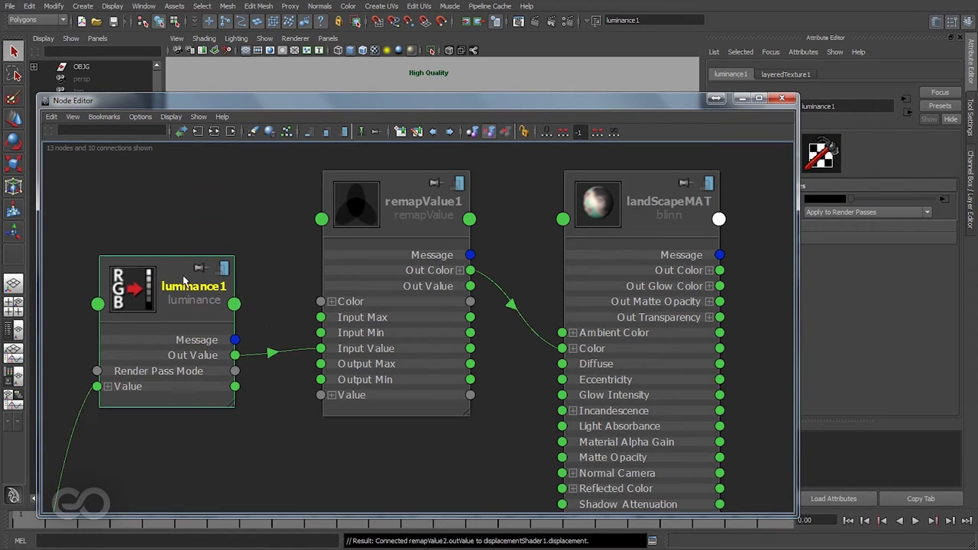
left_click(512, 340)
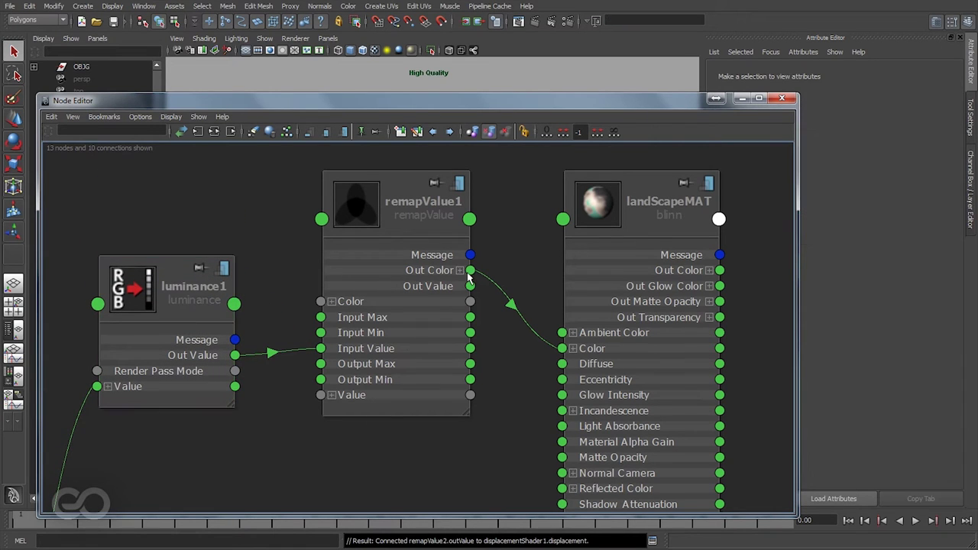
left_click(405, 215)
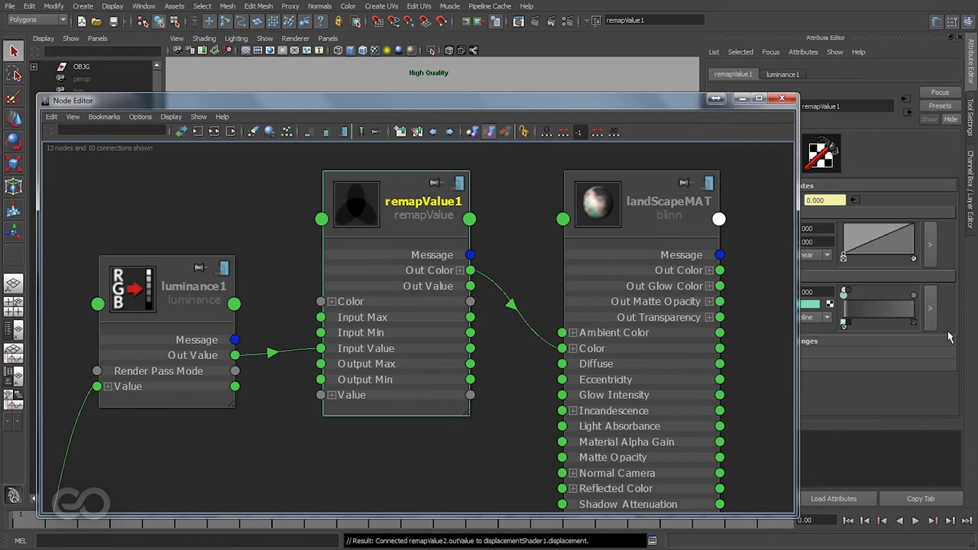
left_click_drag(399, 206, 392, 203)
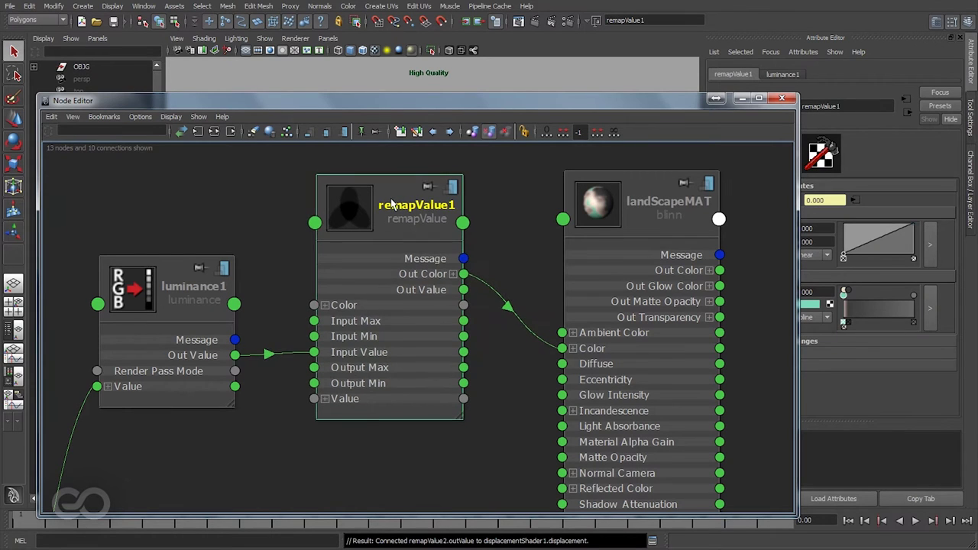
left_click(487, 442)
Check the displacementShader1 and remapValue2 attributes, and shift the Node Editor aside to reveal remapValue2's value and color ramps
right_click_drag(487, 442, 273, 420, "alt")
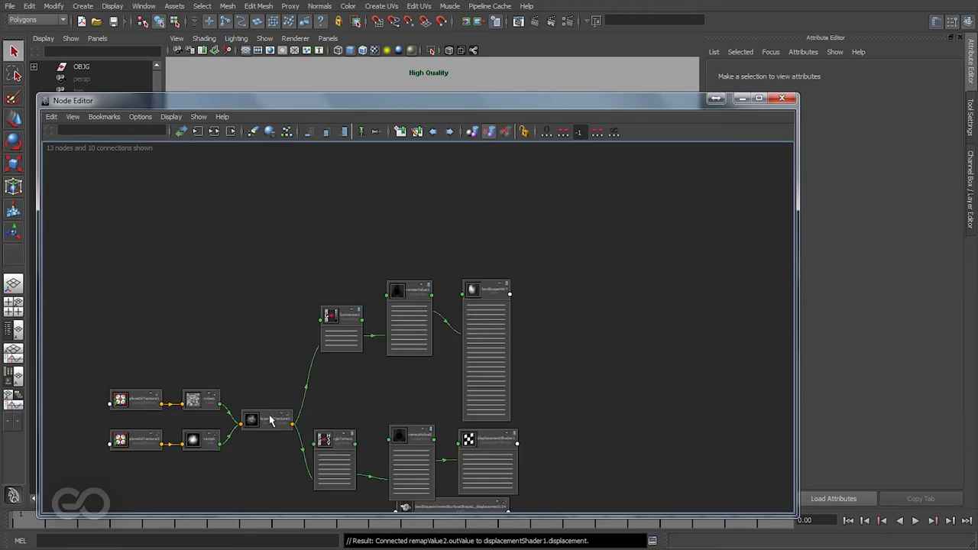
middle_click_drag(272, 420, 270, 341, "alt")
right_click_drag(270, 341, 500, 402, "alt")
middle_click_drag(500, 402, 468, 230, "alt")
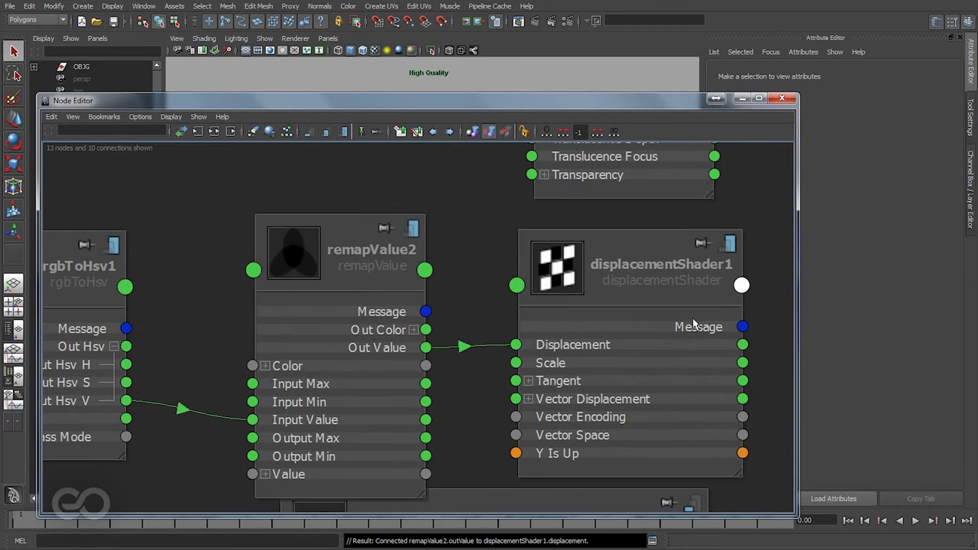
left_click(550, 345)
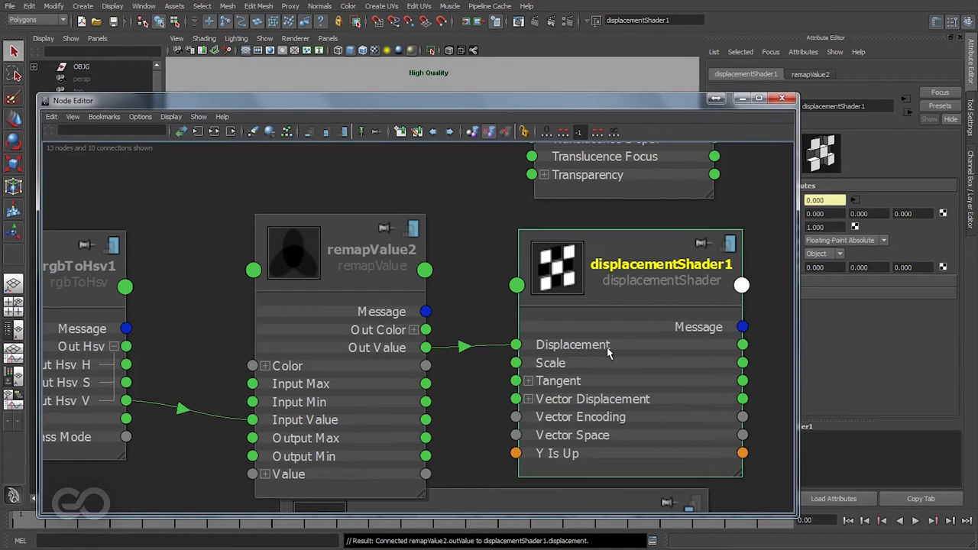
left_click(380, 336)
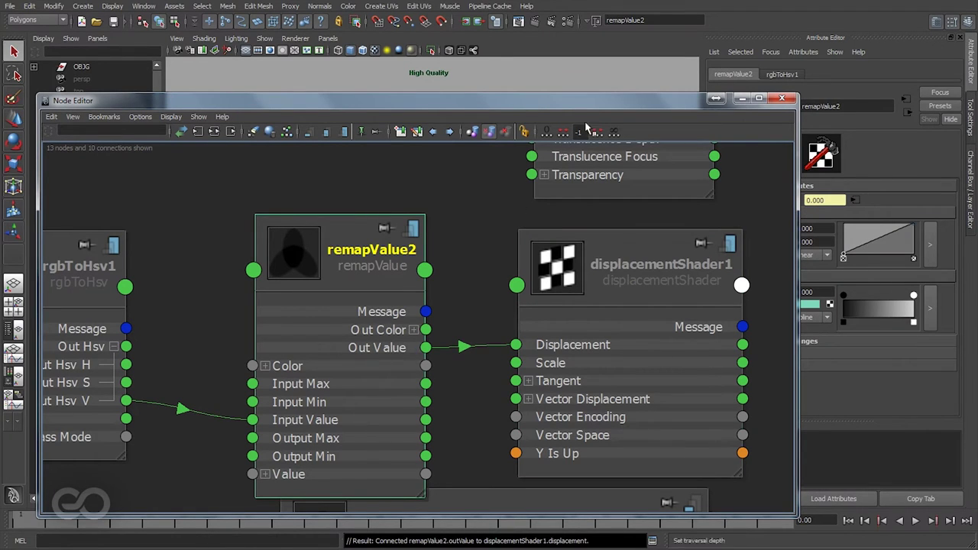
left_click_drag(585, 105, 510, 66)
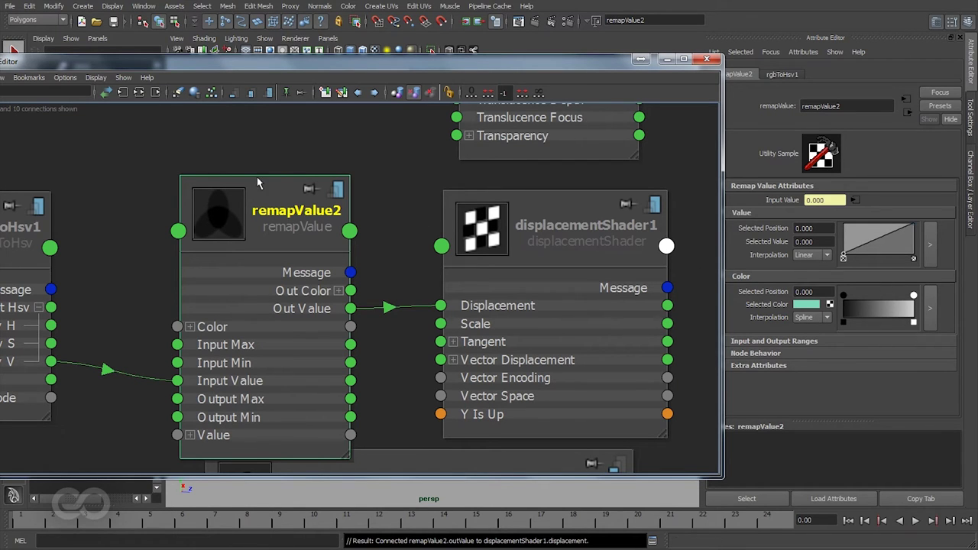
Move the zero-value point of remapValue2's Value curve to position 0.217, and check the displaced terrain from low and overhead angles
left_click(706, 59)
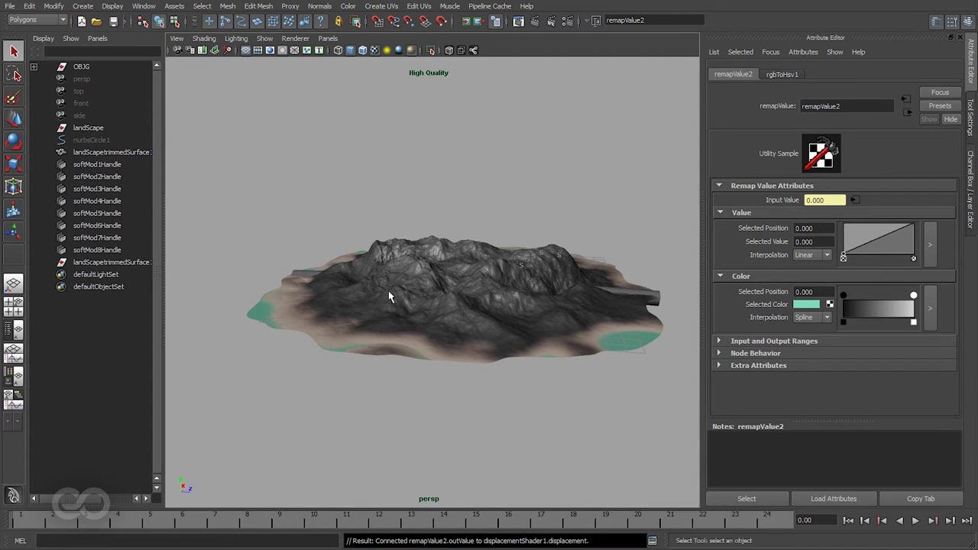
left_click_drag(388, 295, 407, 356, "alt")
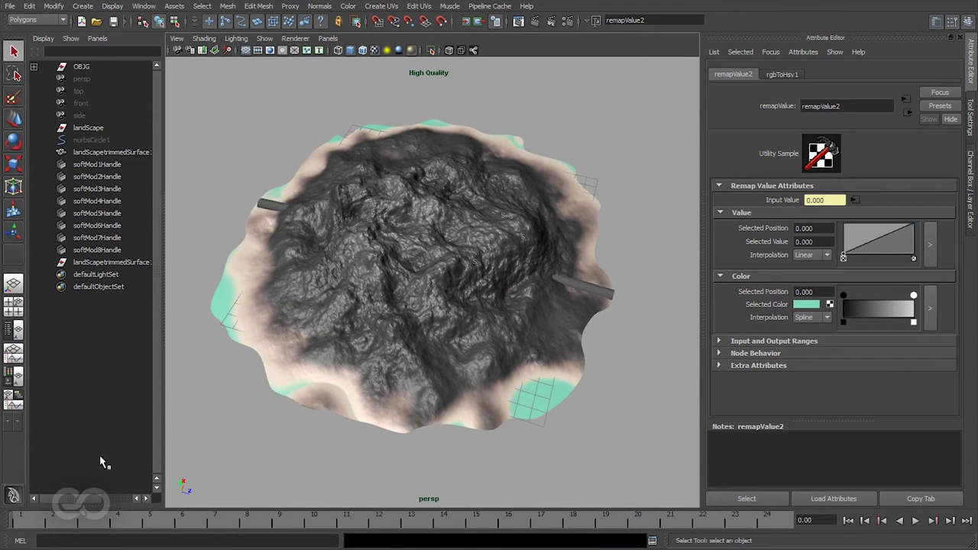
key("alt+Tab")
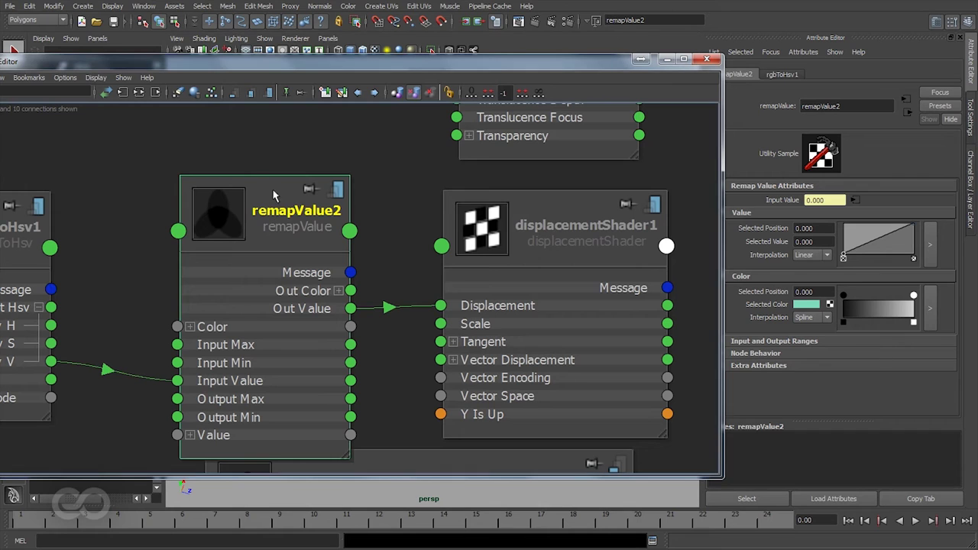
left_click(666, 59)
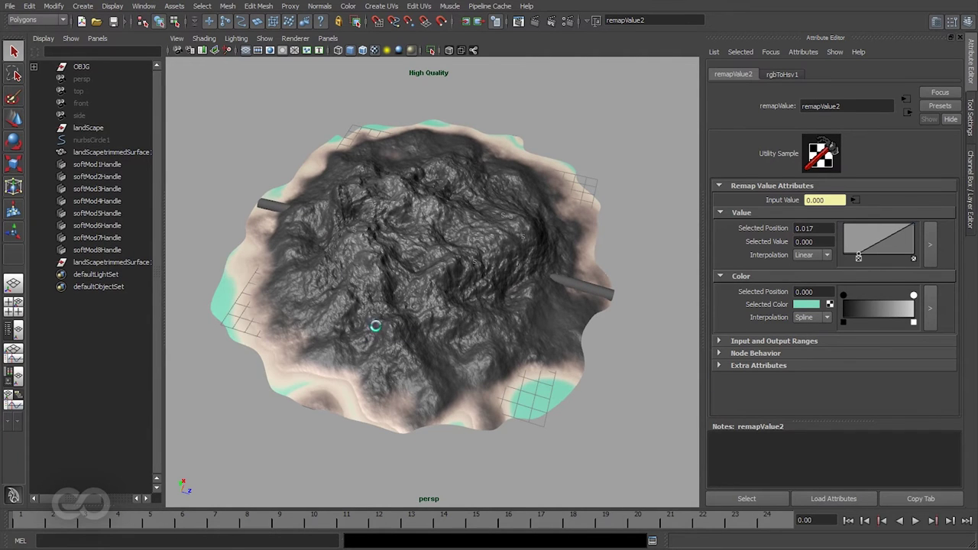
left_click_drag(398, 374, 399, 270, "alt")
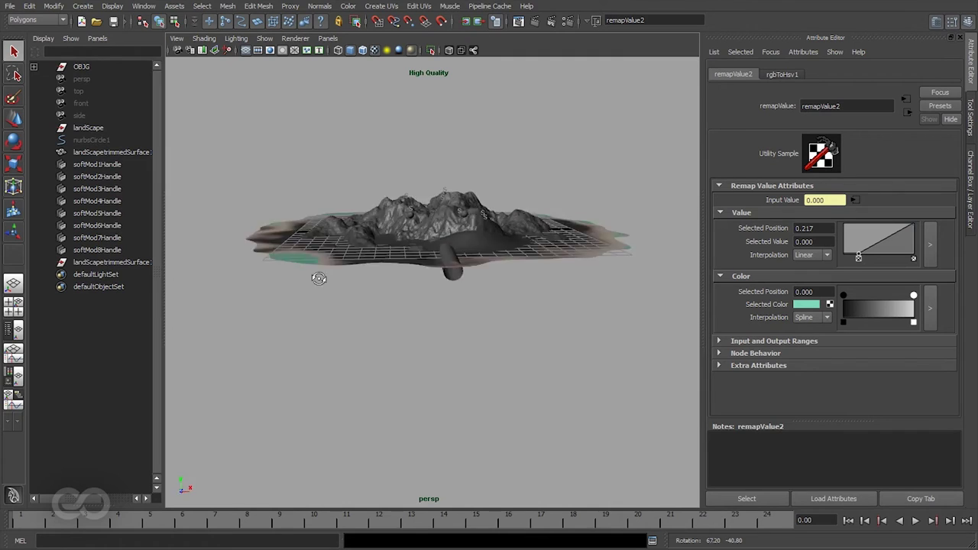
left_click_drag(319, 278, 457, 458, "alt")
middle_click_drag(543, 417, 417, 393, "alt")
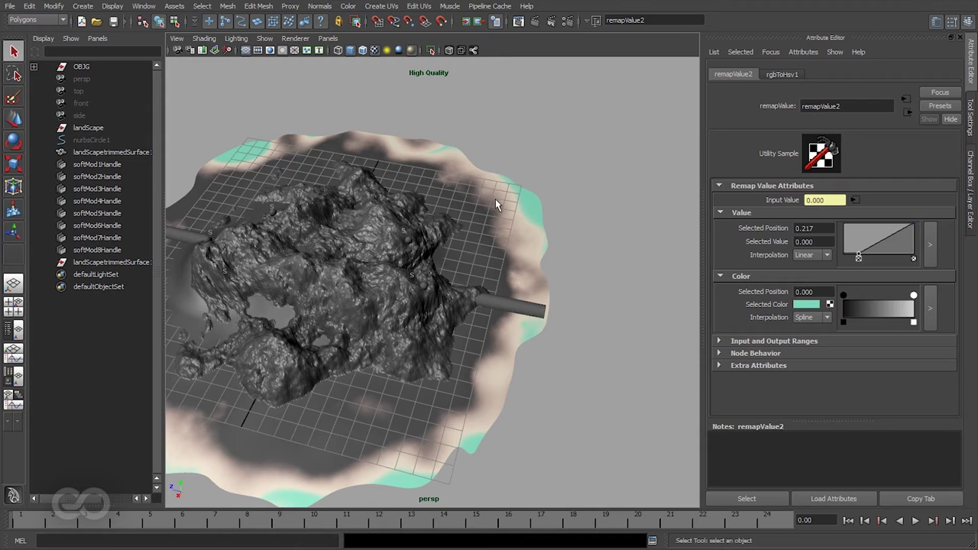
left_click_drag(534, 387, 500, 351, "alt")
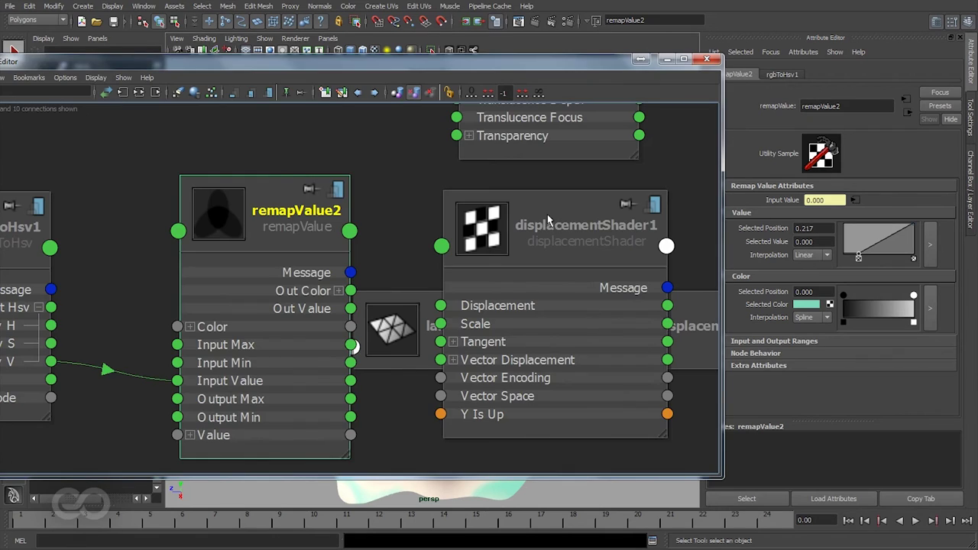
Remove the two displaced-surface nodes from the Node Editor graph
scroll(397, 227, "down", 5)
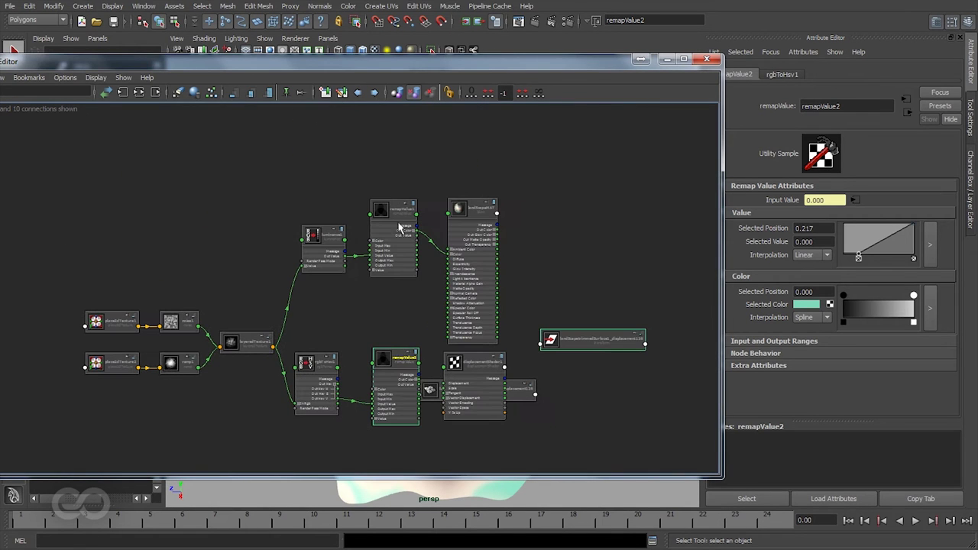
left_click_drag(582, 308, 528, 408)
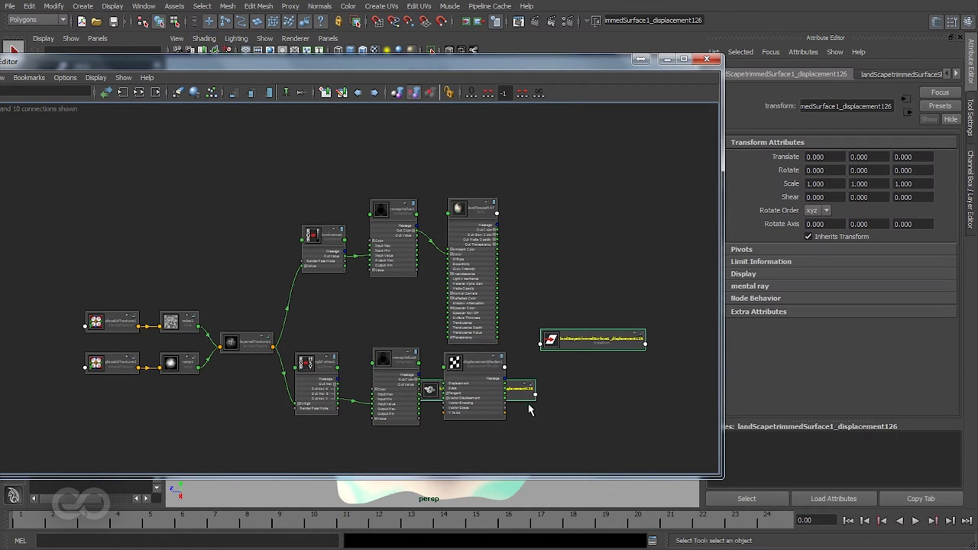
key("Delete")
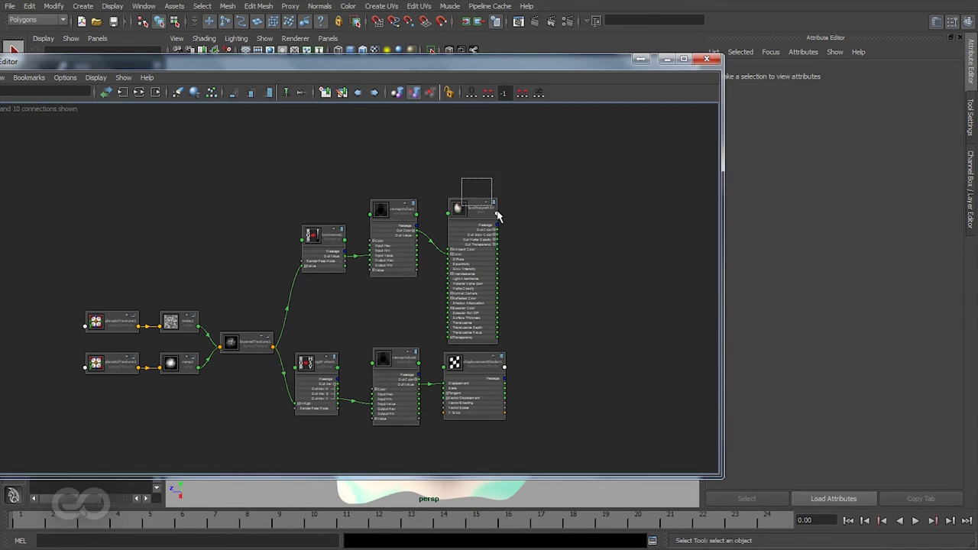
Compare the landScapeMAT and remapValue1 color attributes with the remapValue2 settings that drive the displacement
left_click_drag(496, 217, 498, 220)
left_click_drag(443, 177, 532, 254)
right_click_drag(406, 153, 609, 184, "alt")
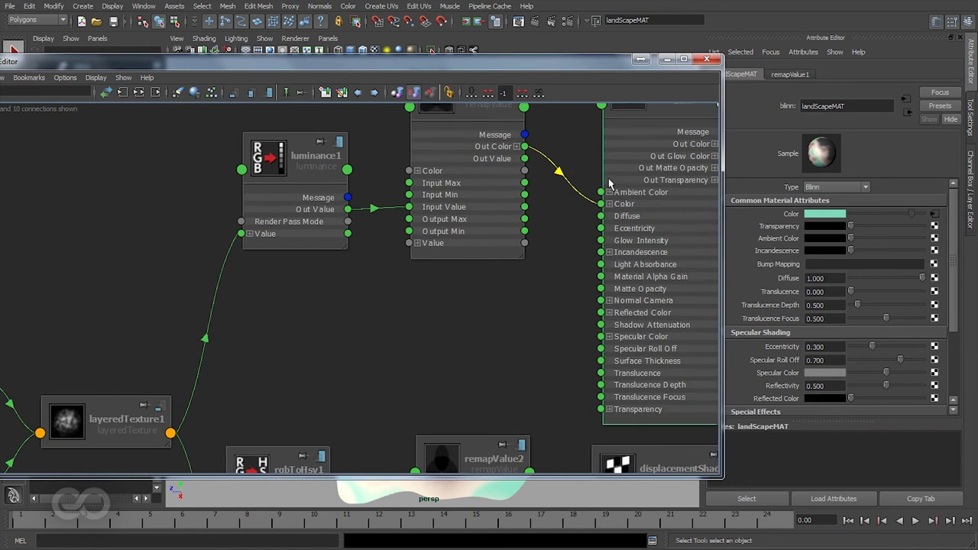
left_click(461, 124)
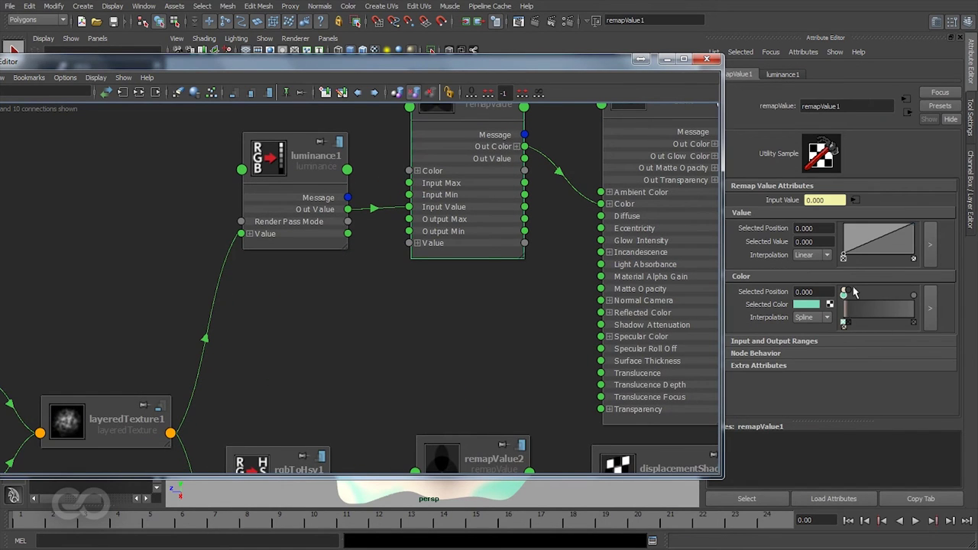
middle_click_drag(488, 334, 355, 266, "alt")
middle_click_drag(425, 367, 465, 280, "alt")
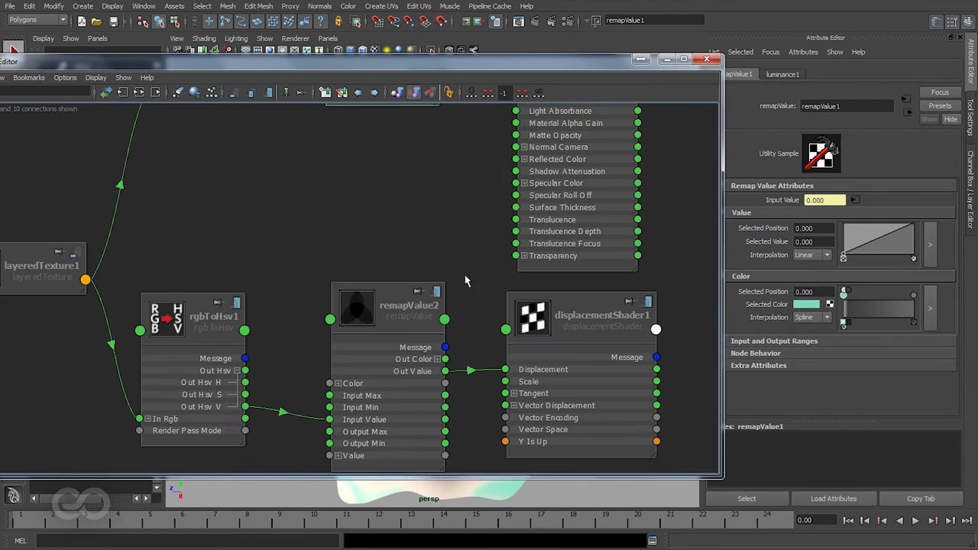
left_click(413, 304)
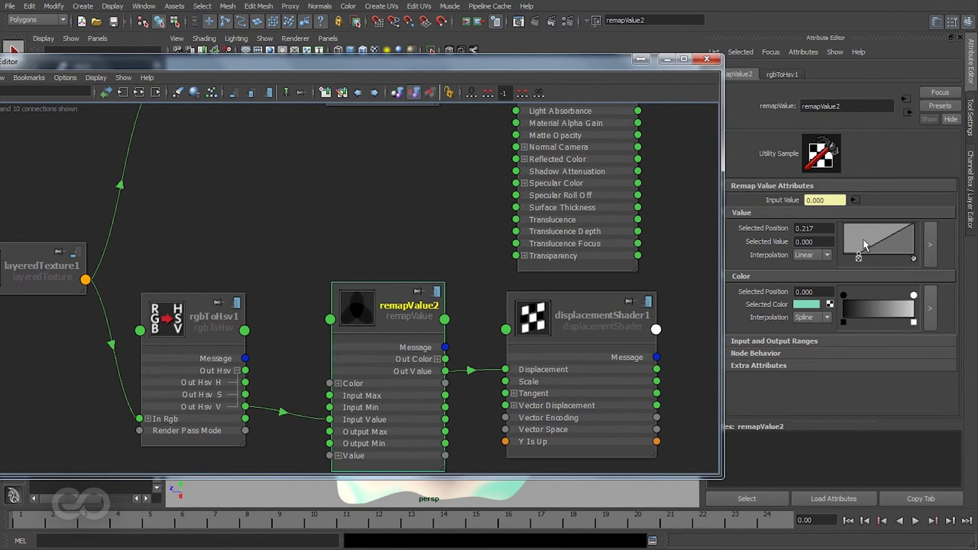
Move the zero-value point of remapValue2's Value curve to position 0.078 and set its interpolation to Smooth
left_click(665, 59)
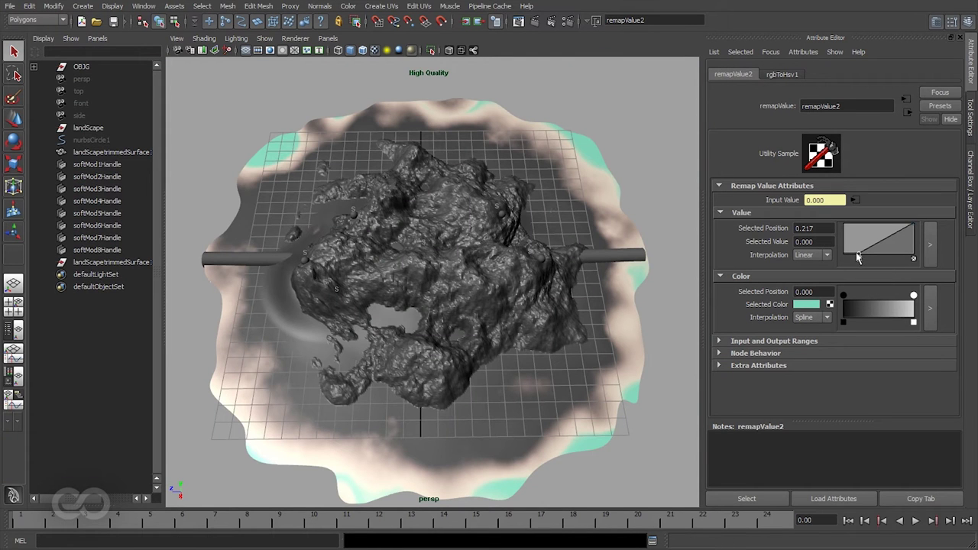
left_click_drag(851, 257, 848, 259)
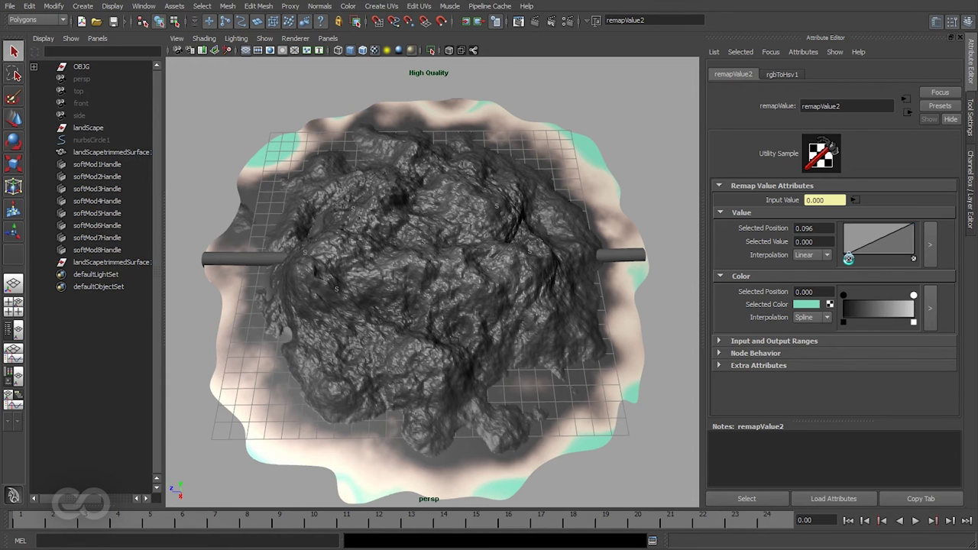
left_click(810, 254)
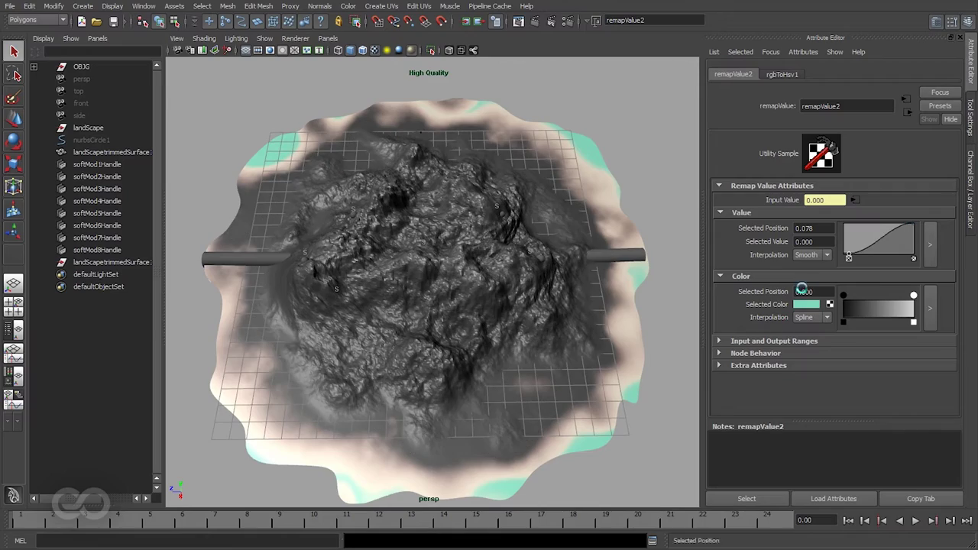
left_click_drag(469, 287, 175, 313, "alt")
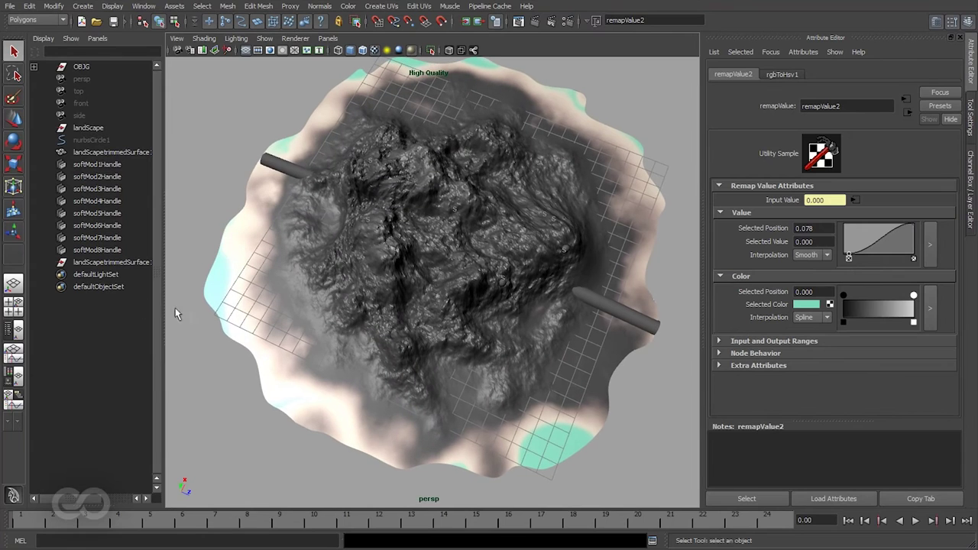
Set the zero-value point of remapValue2's Value curve to position 0.1 in the enlarged curve editor, and check the displaced terrain up close
left_click(931, 245)
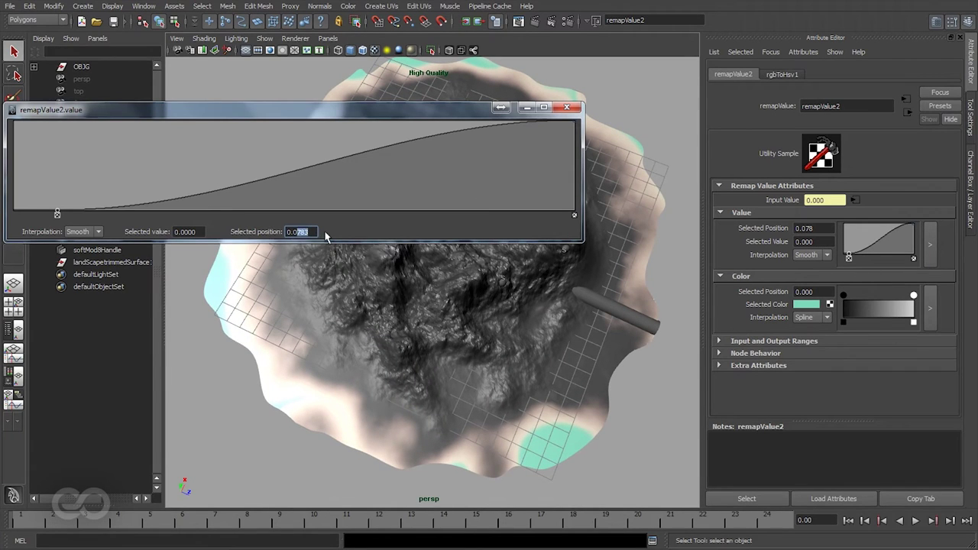
type("0.1")
key("Return")
left_click(566, 107)
left_click_drag(447, 337, 522, 370, "alt")
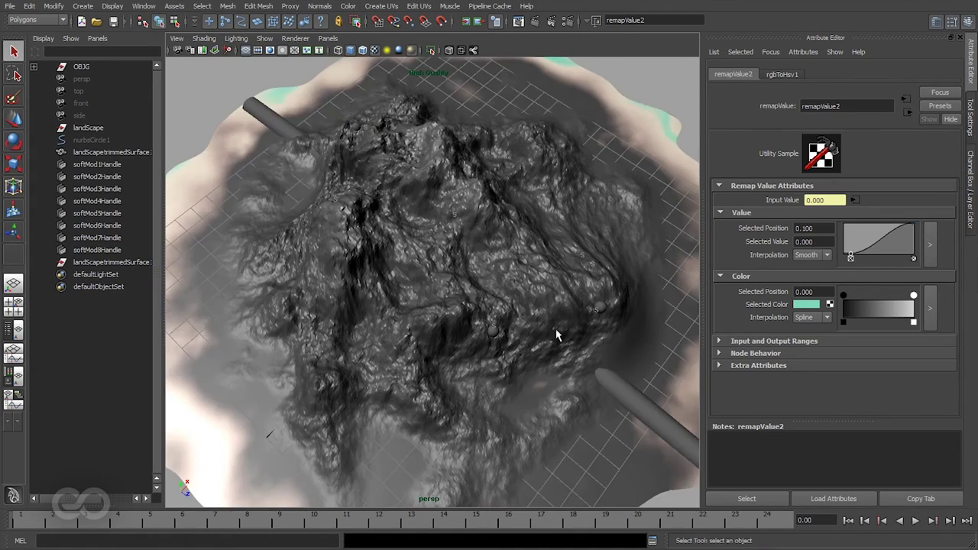
left_click_drag(560, 309, 371, 233, "alt")
right_click_drag(371, 229, 479, 338, "alt")
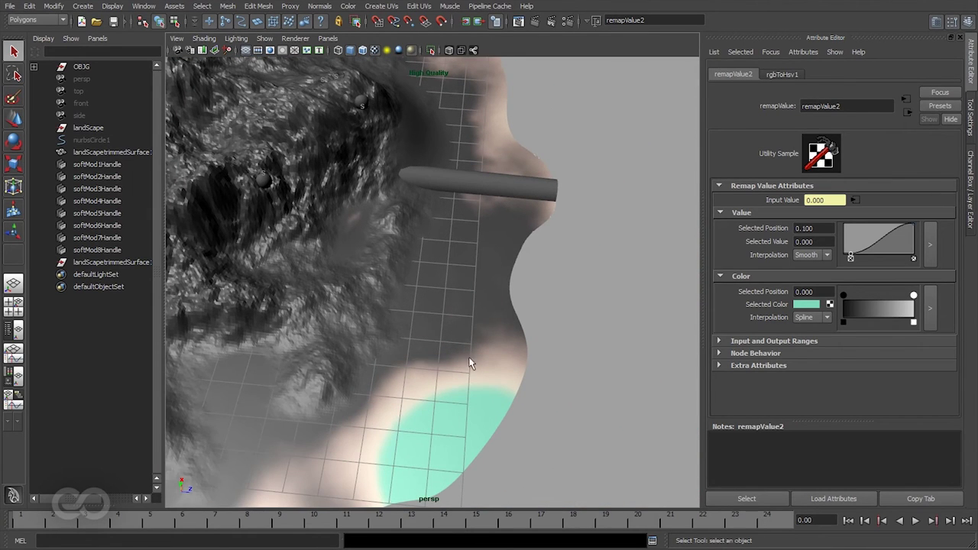
left_click_drag(442, 395, 419, 405, "alt")
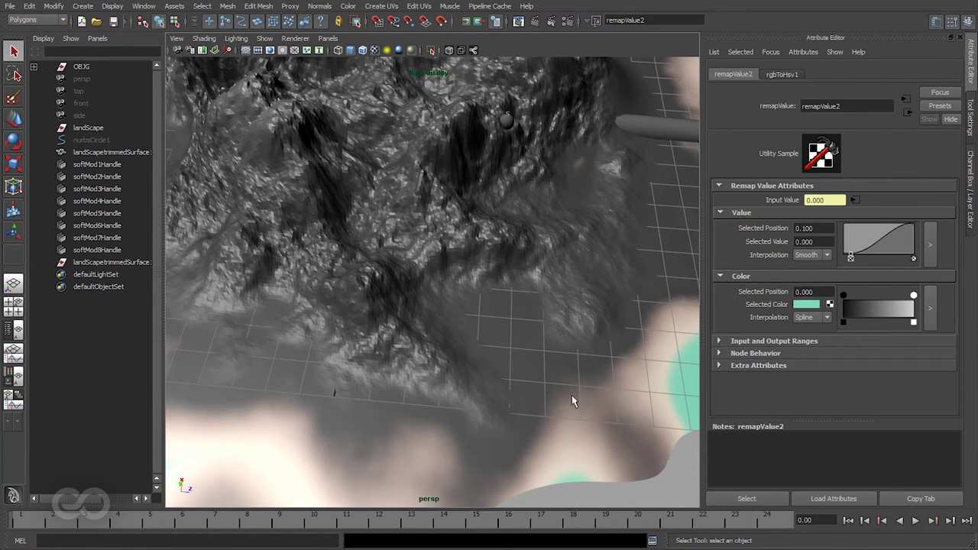
right_click_drag(578, 424, 613, 285, "alt")
left_click_drag(613, 286, 599, 330, "alt")
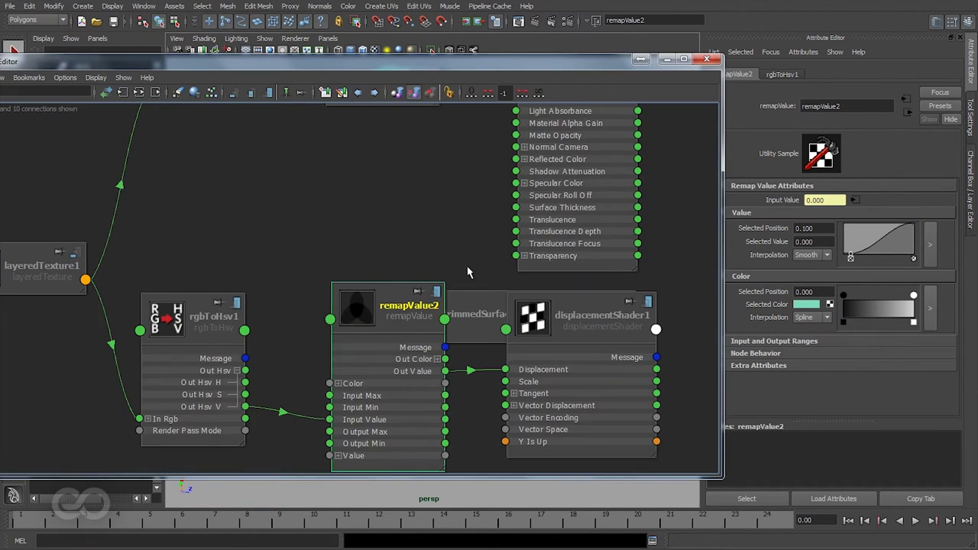
Spread remapValue1's color ramp by moving the dark grey marker to 0.2961, the teal marker to 0.0538, and the cream marker between them
key("3")
middle_click_drag(434, 174, 415, 286, "alt")
right_click_drag(415, 286, 642, 300, "alt")
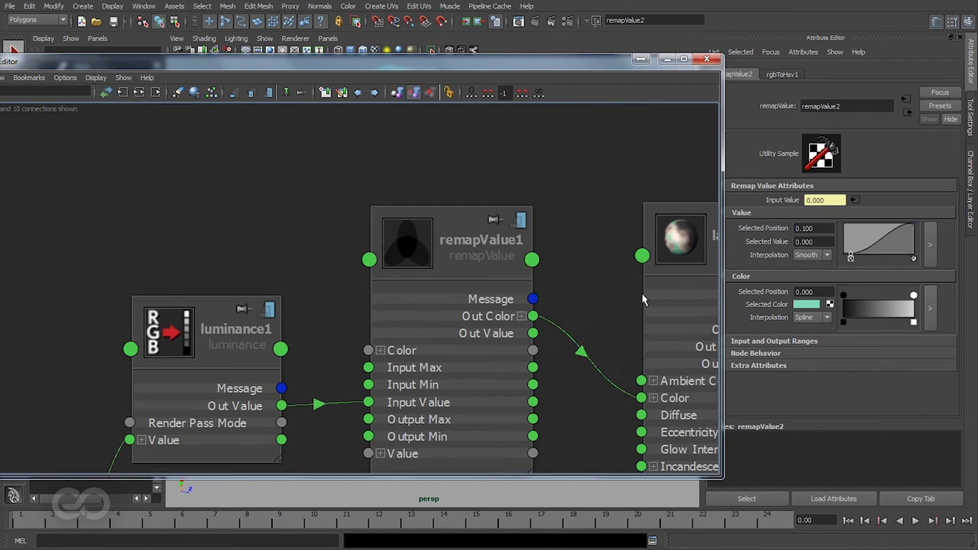
left_click(452, 224)
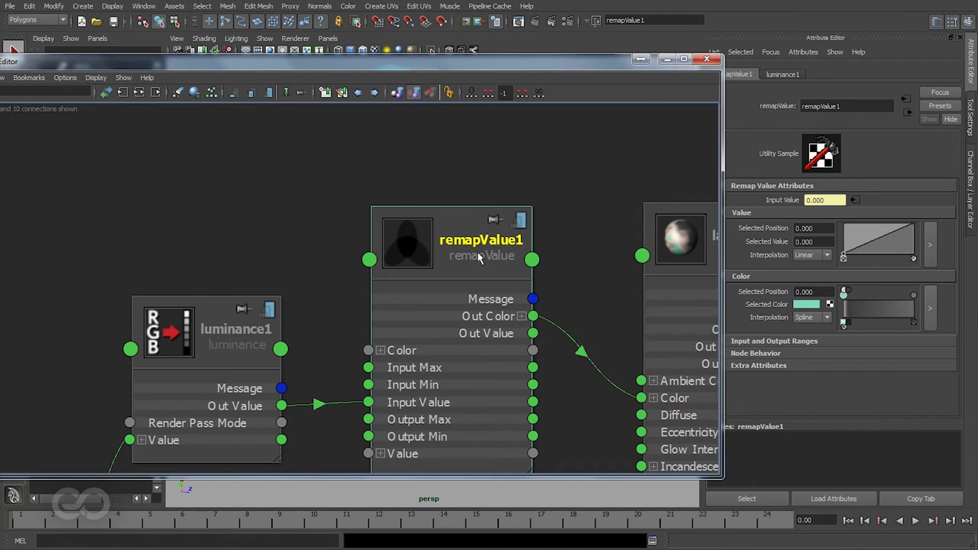
left_click(666, 60)
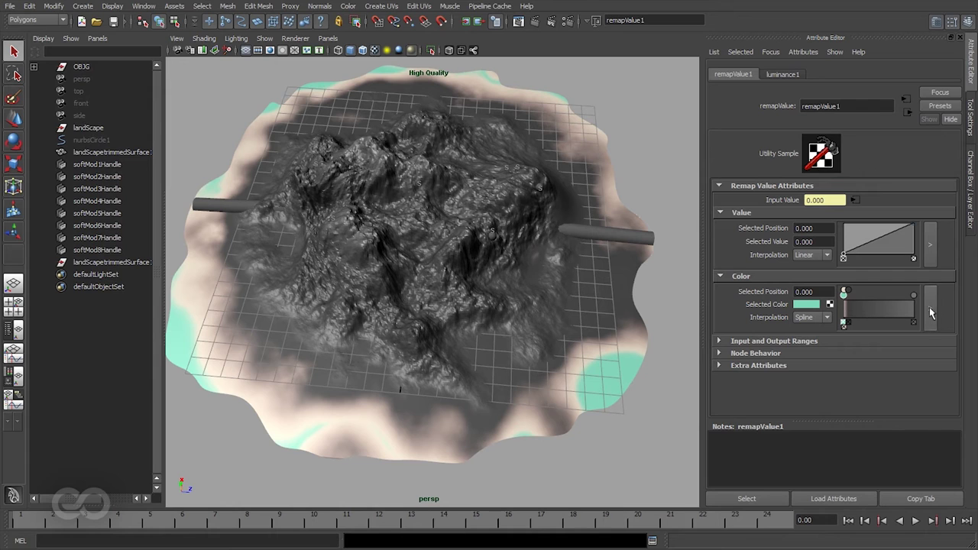
left_click(931, 309)
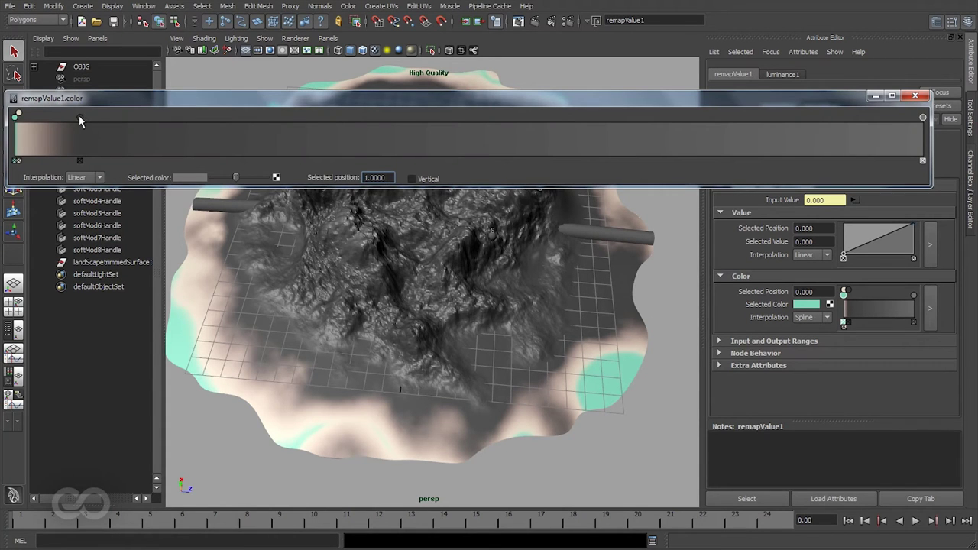
left_click_drag(81, 121, 283, 132)
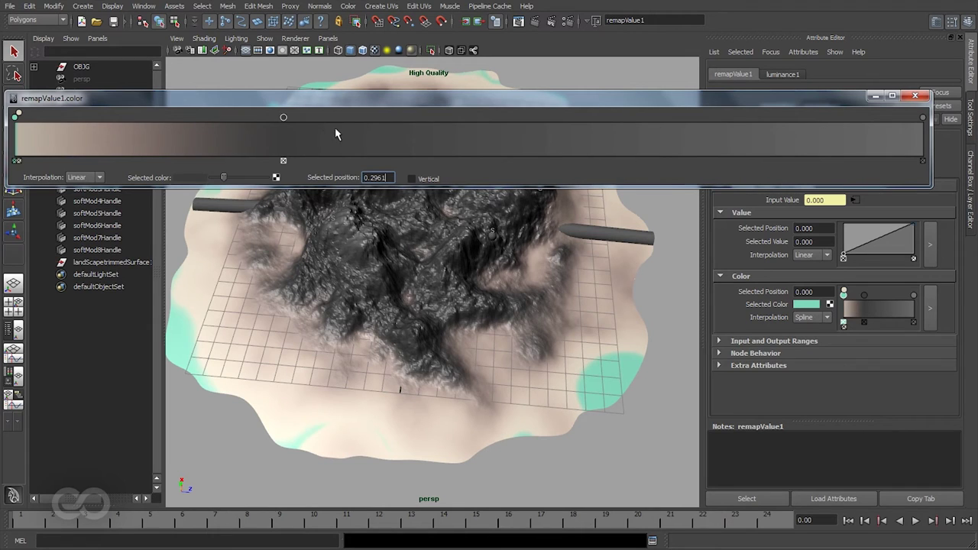
mouse_move(20, 115)
left_mouse_down()
mouse_move(218, 127)
mouse_move(170, 135)
left_mouse_up()
mouse_move(15, 117)
left_mouse_down()
mouse_move(99, 120)
mouse_move(60, 135)
left_mouse_up()
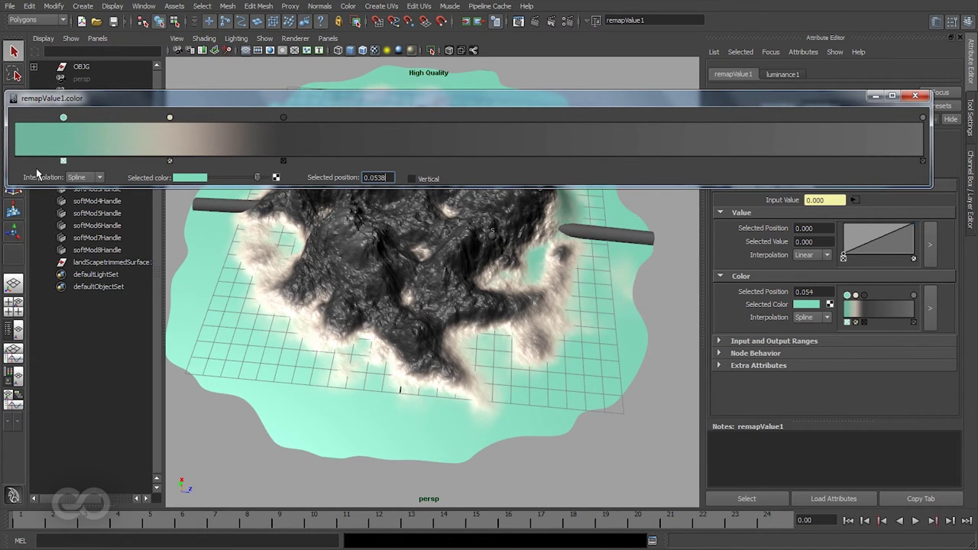
Add a color marker at position 0 of remapValue1's ramp and tune it to a darker, deeper teal for the water
left_click(17, 132)
left_click(184, 178)
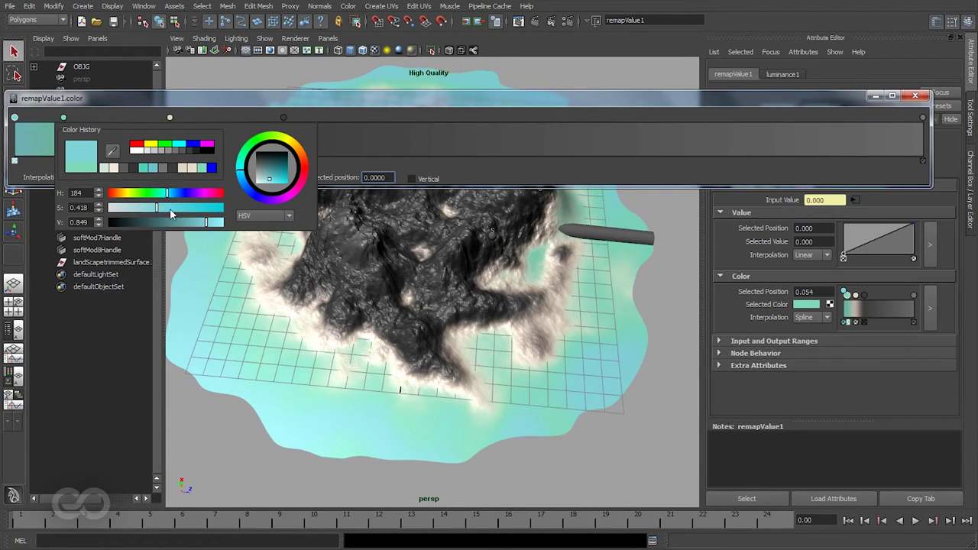
left_click(165, 208)
left_click(198, 222)
left_click_drag(165, 194, 158, 194)
left_click_drag(205, 223, 192, 223)
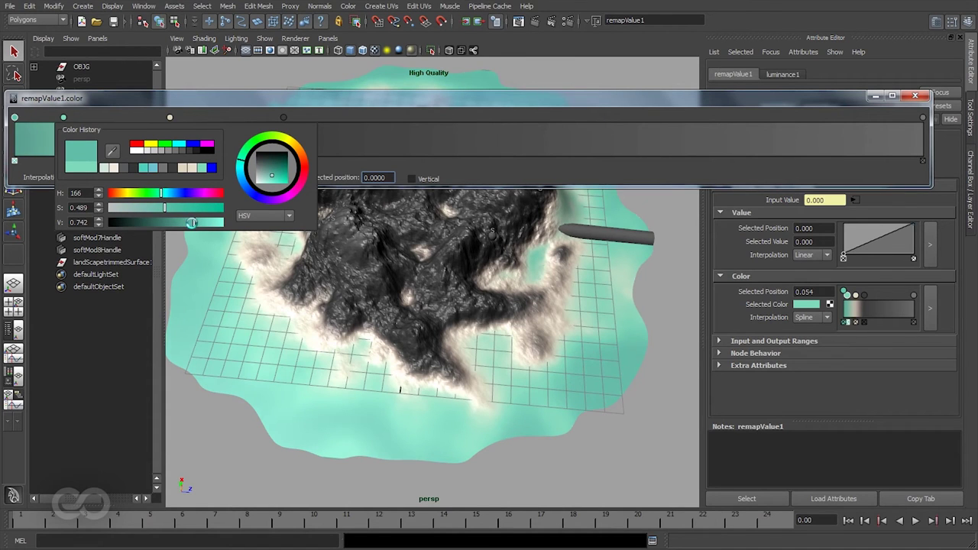
left_click(915, 96)
Examine the recolored terrain and its shoreline from a distance, from a low close-up and from above
left_click_drag(443, 364, 399, 372, "alt")
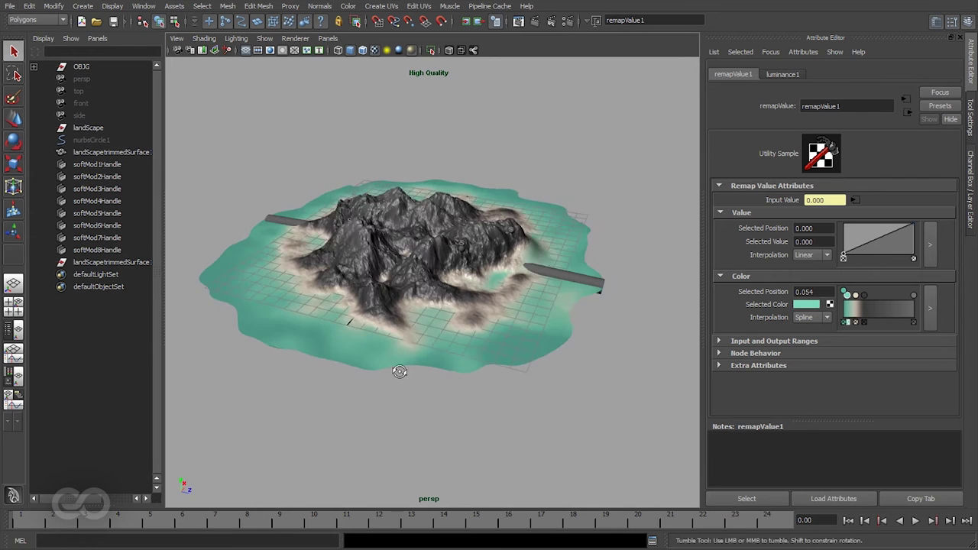
right_click_drag(399, 371, 482, 301, "alt")
left_click_drag(482, 301, 430, 332, "alt")
right_click_drag(430, 331, 501, 314, "alt")
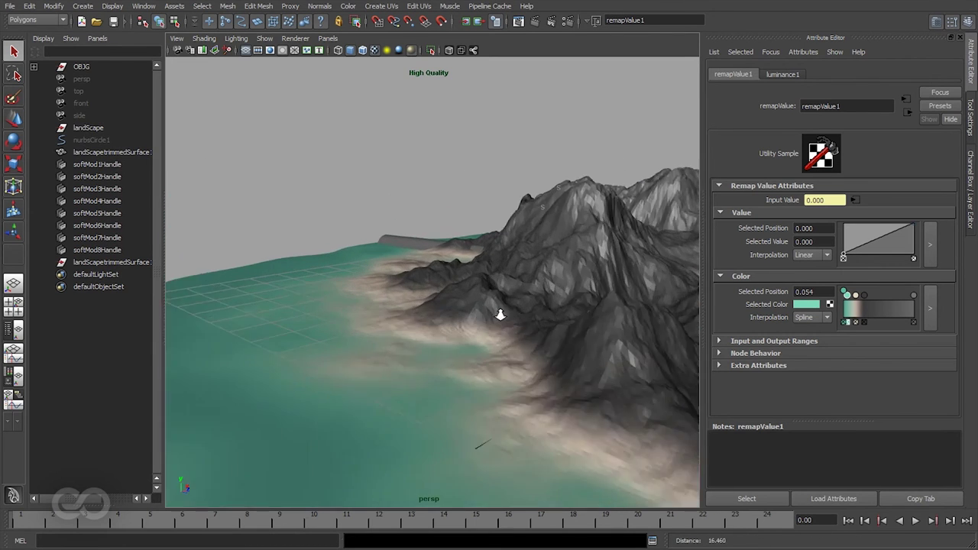
left_click_drag(499, 314, 435, 323, "alt")
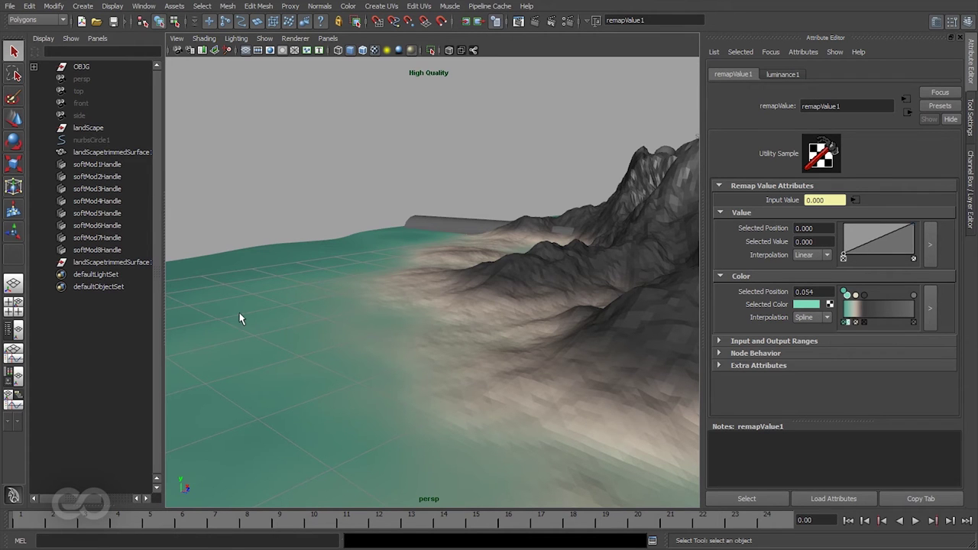
left_click_drag(239, 312, 526, 320, "alt")
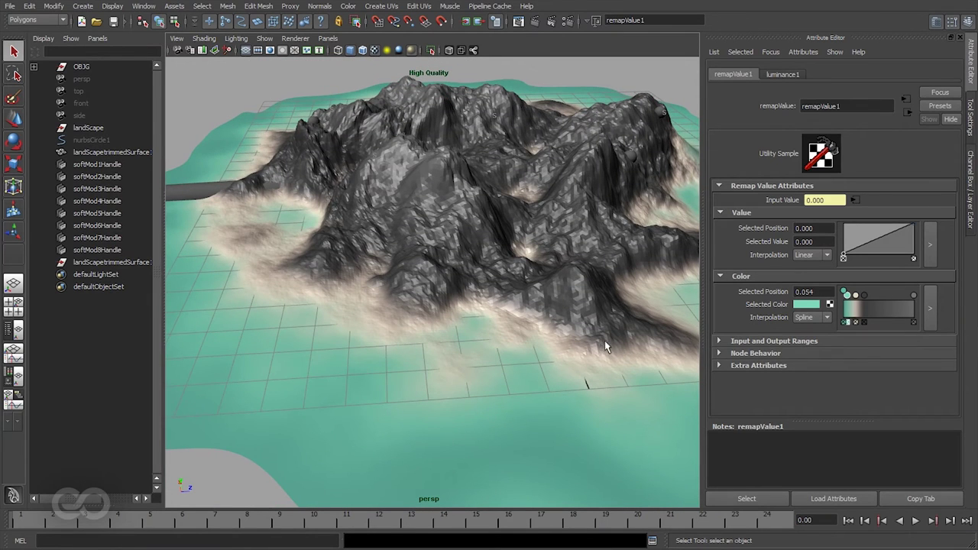
Sharpen the water-to-sand transition by adding two closely spaced pale markers around position 0.1231 on remapValue1's color ramp and moving the teal marker to 0.061
left_click(929, 310)
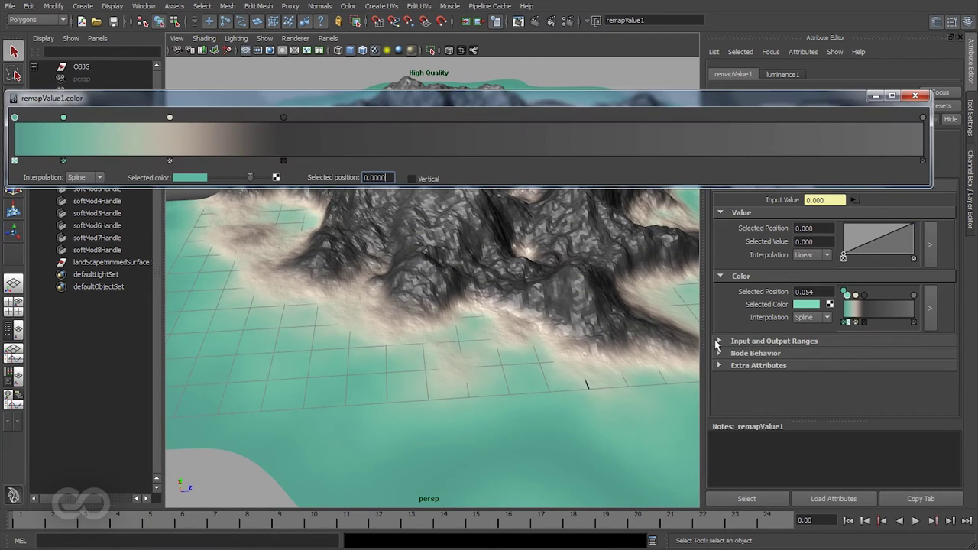
left_click(105, 134)
left_click(135, 132)
left_click_drag(106, 119, 127, 119)
scroll(395, 256, "down", 5)
left_click_drag(395, 257, 589, 338, "alt")
scroll(589, 338, "up", 5)
left_click_drag(63, 117, 105, 119)
mouse_move(124, 118)
left_mouse_down()
mouse_move(114, 118)
mouse_move(128, 122)
left_mouse_up()
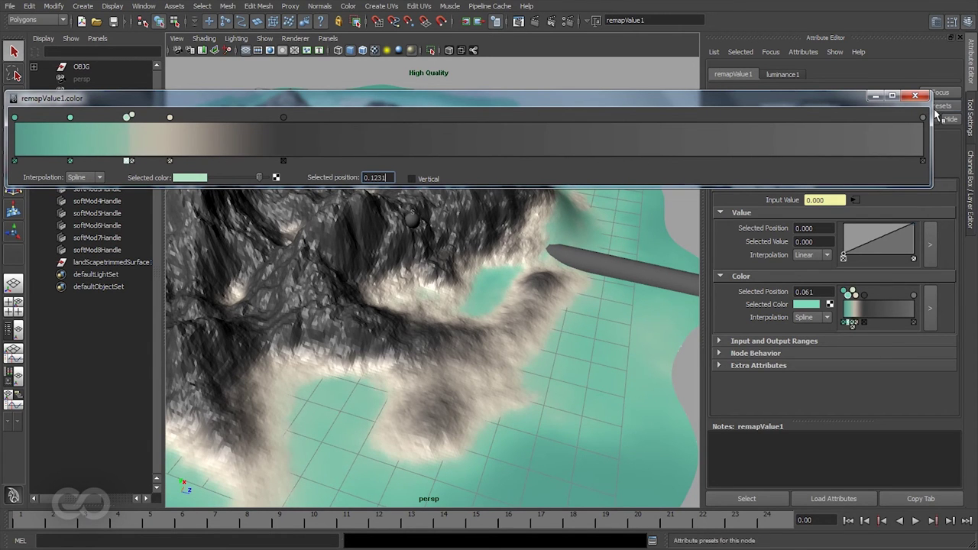
left_click(914, 96)
Check the sharper shoreline and the mountain colors by viewing the whole island from several sides
scroll(469, 305, "down", 5)
left_click_drag(323, 249, 501, 315, "alt")
left_click_drag(432, 386, 518, 380, "alt")
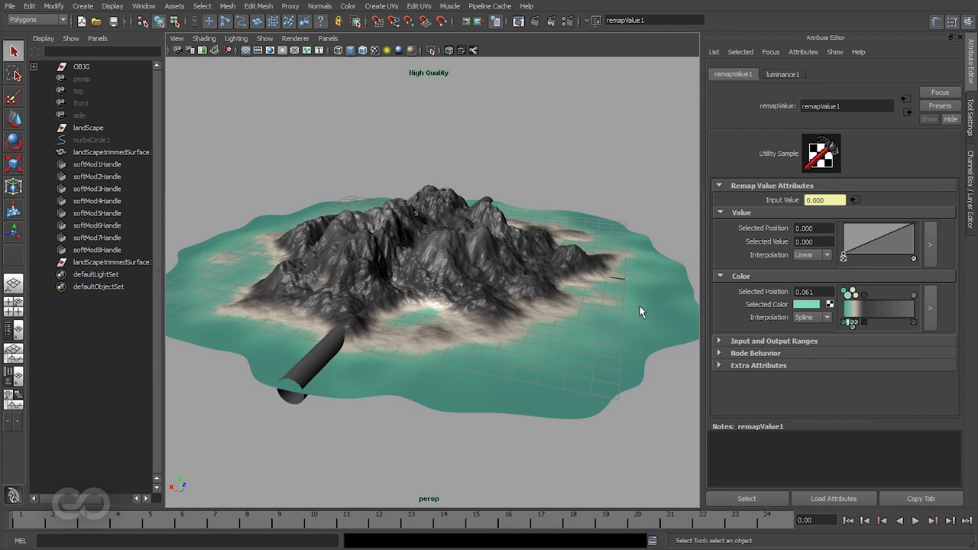
left_click_drag(639, 305, 611, 341, "alt")
left_click_drag(601, 242, 640, 310, "alt")
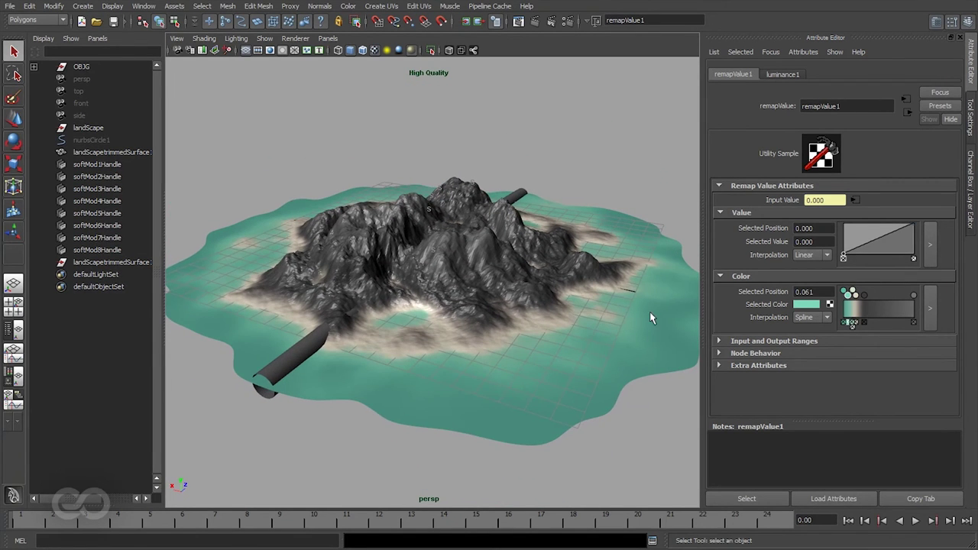
left_click_drag(537, 382, 481, 377, "alt")
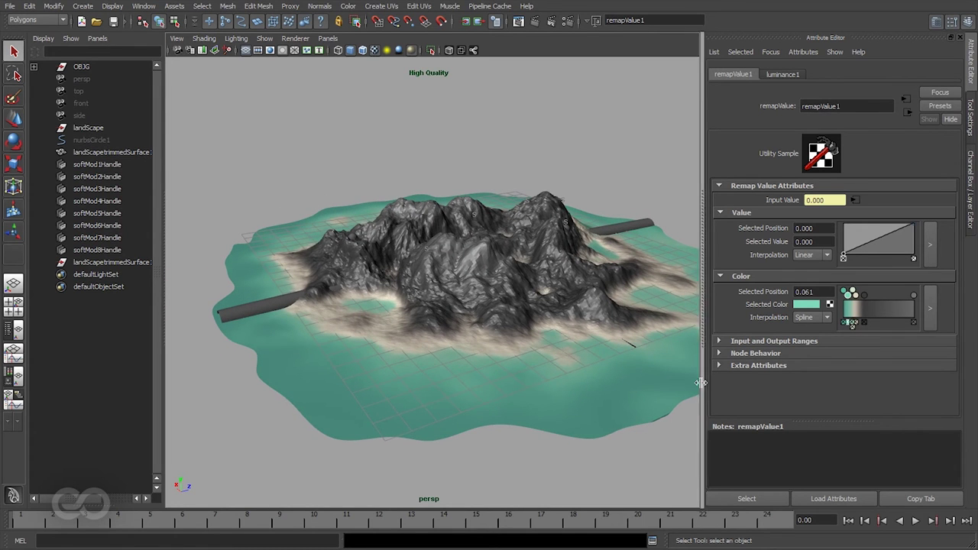
left_click_drag(448, 366, 505, 390, "alt")
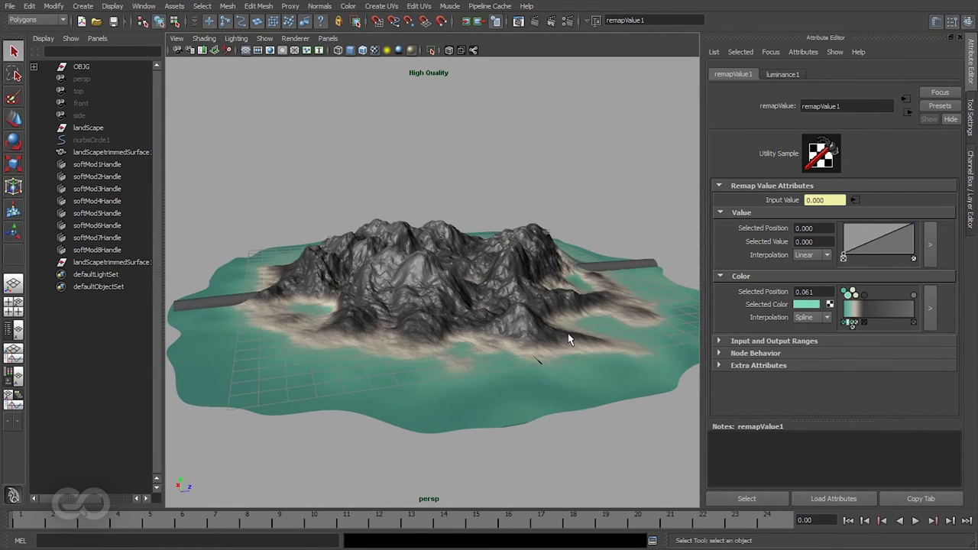
Add a dark grey marker above position 0.2961 on remapValue1's color ramp, and tint the 0.2961 marker blue-grey with HSV 216, 0.045, 0.354
left_click(928, 319)
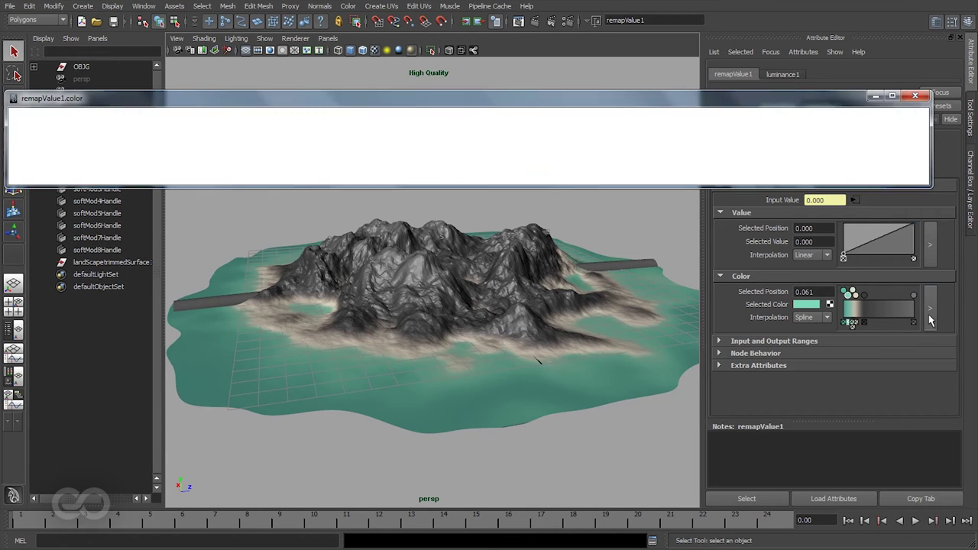
left_click(363, 141)
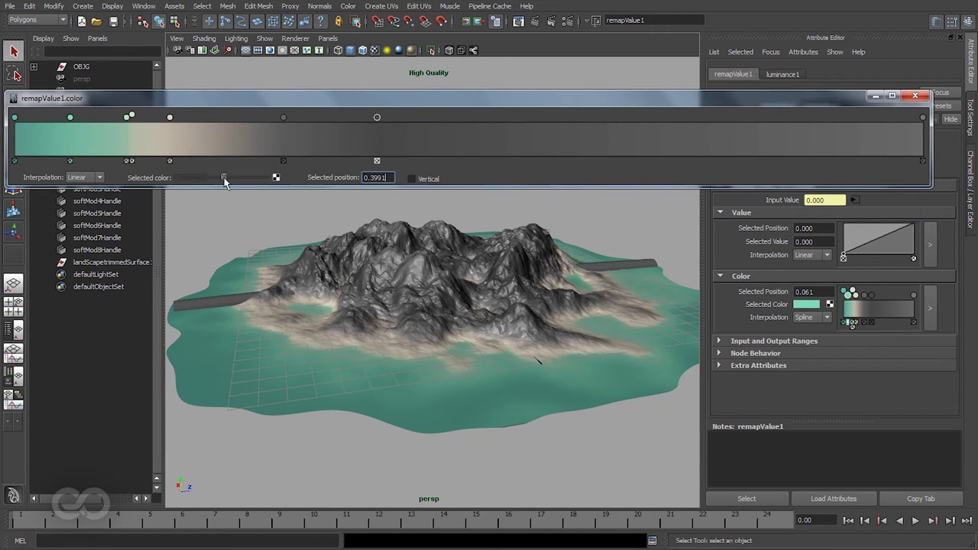
left_click(201, 177)
left_click_drag(151, 243, 148, 243)
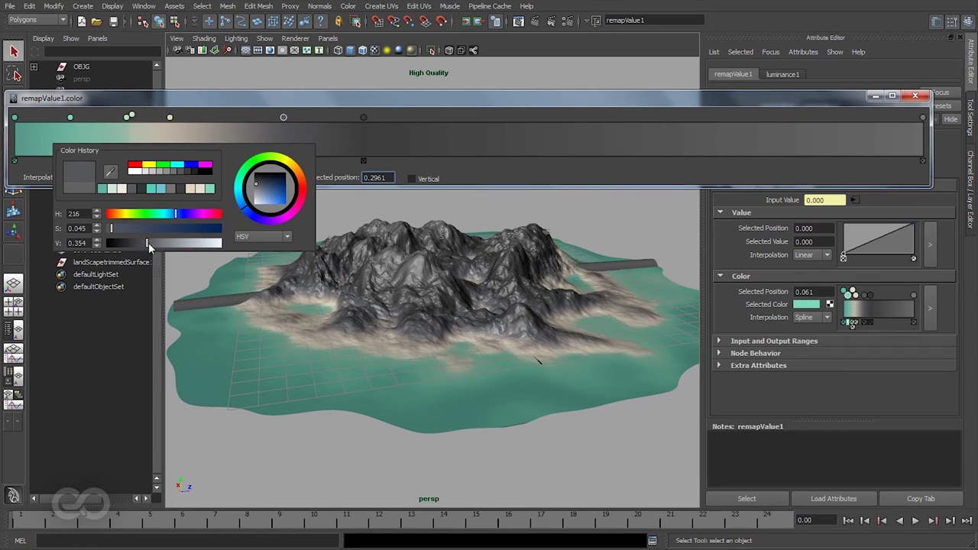
Shift the blue-grey marker closer to the sand and the cream marker to 0.1454, and adjust the hue of the pale green shoreline marker
left_click_drag(284, 117, 267, 118)
left_click_drag(170, 117, 146, 122)
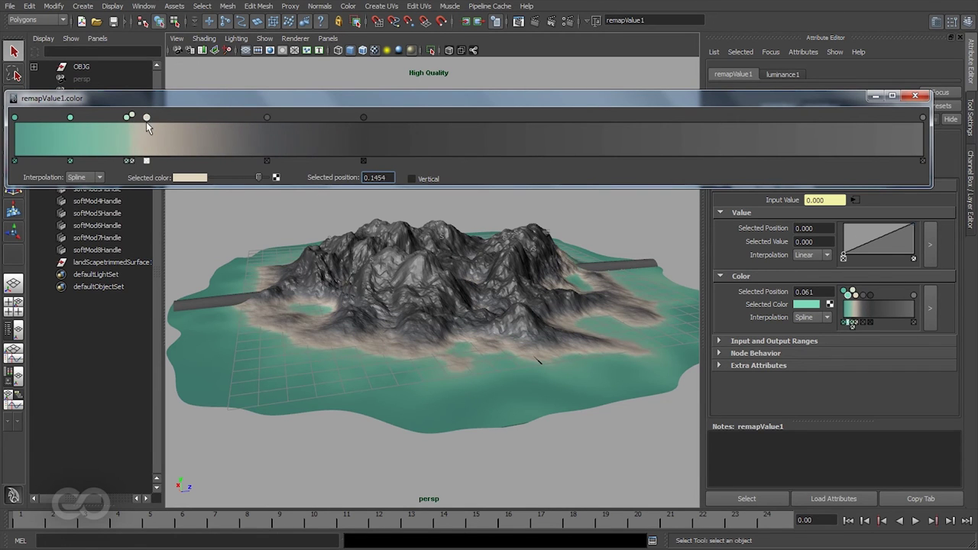
left_click(127, 118)
left_click(188, 178)
left_click_drag(135, 214, 121, 213)
left_click(915, 97)
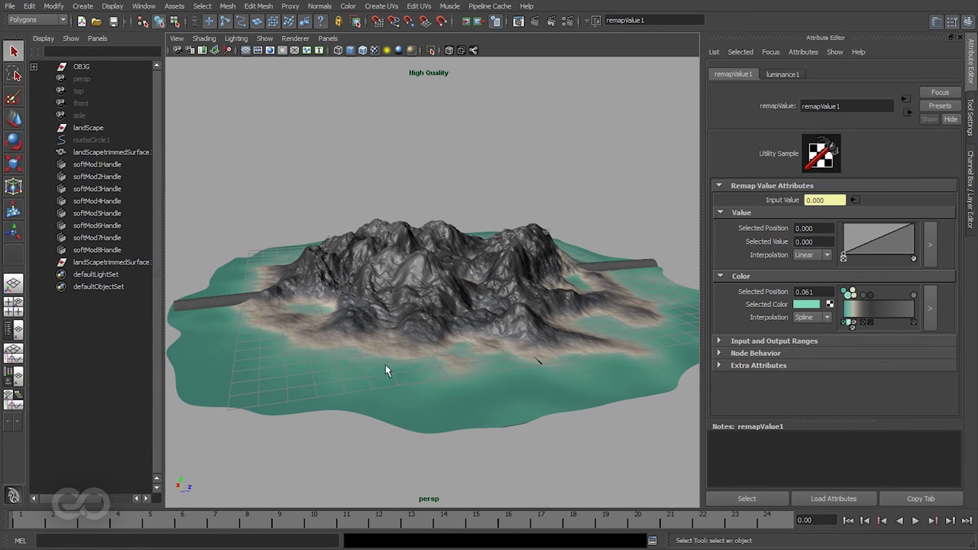
Examine the coast beside the cylinder where water color climbs the slope, and bring the full shading network into view in the Node Editor
left_click_drag(387, 364, 375, 330, "alt")
left_click_drag(353, 293, 351, 289, "alt")
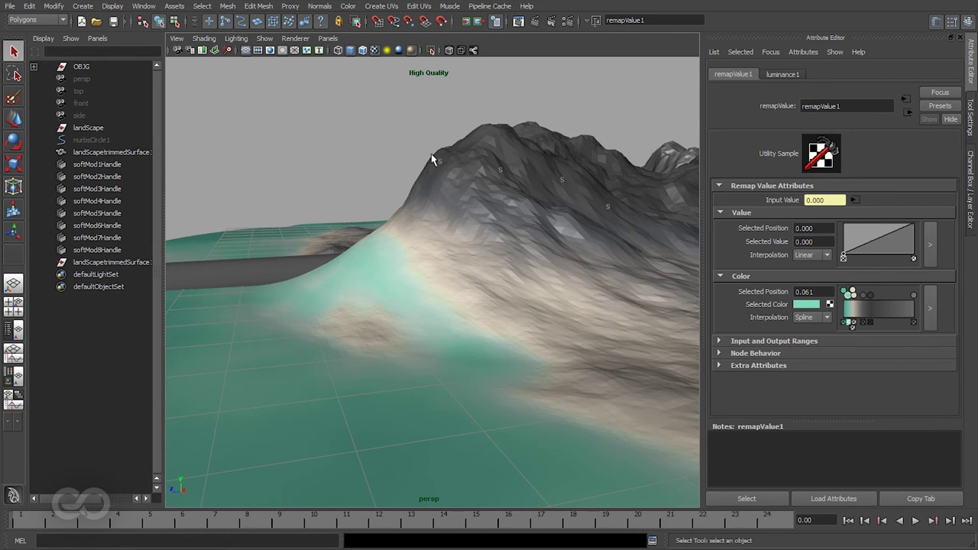
left_click_drag(425, 164, 274, 319, "alt")
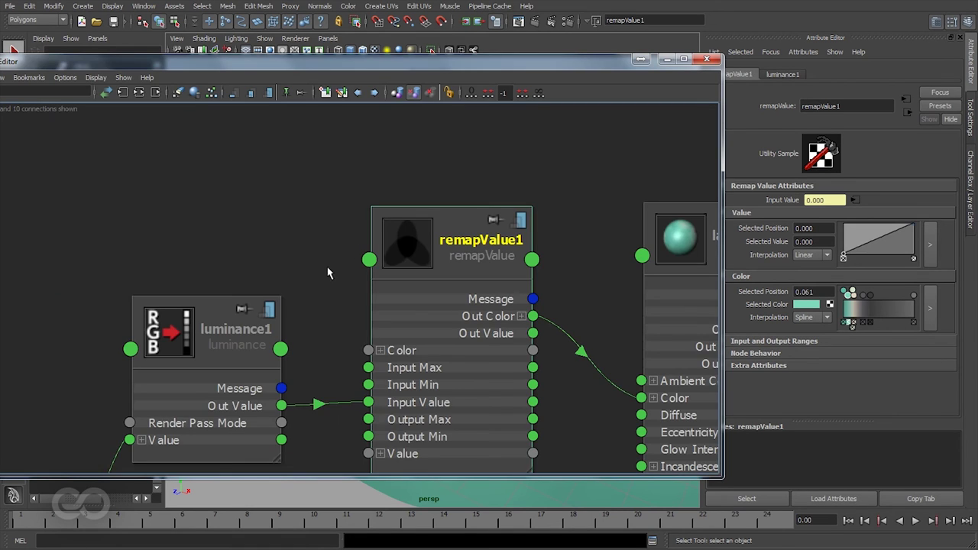
scroll(218, 227, "down", 5)
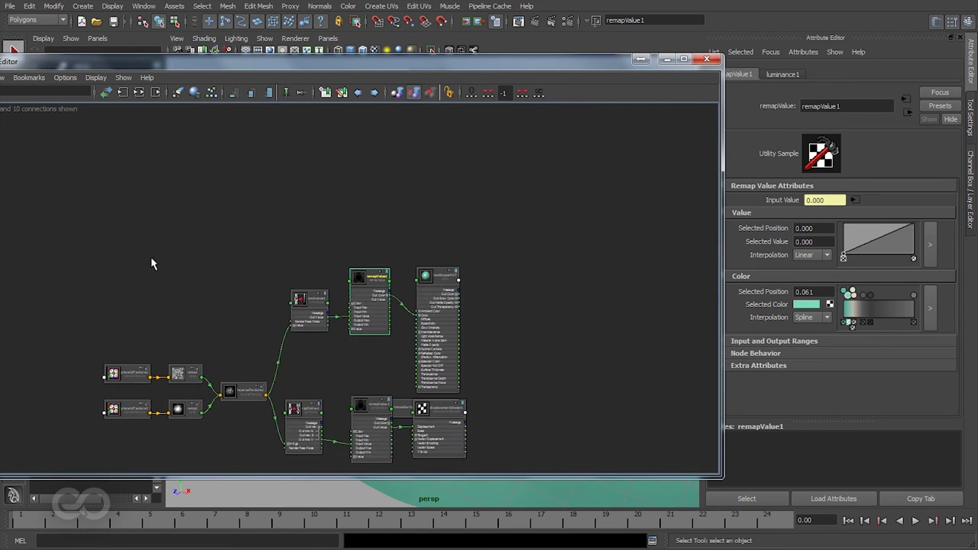
Open the attributes of the ramp1 texture from the shading network and set its Noise to 0.146
scroll(229, 397, "up", 4)
left_click(156, 425)
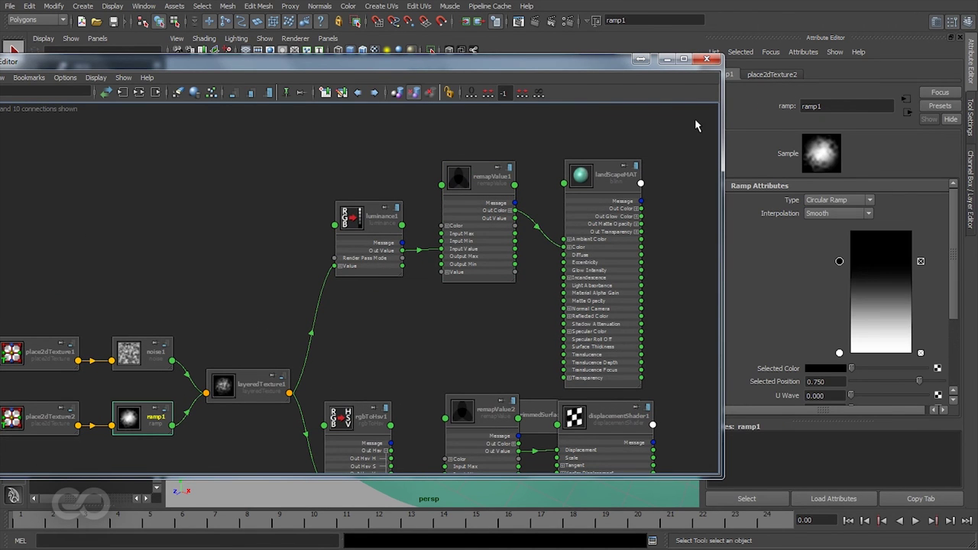
left_click(666, 60)
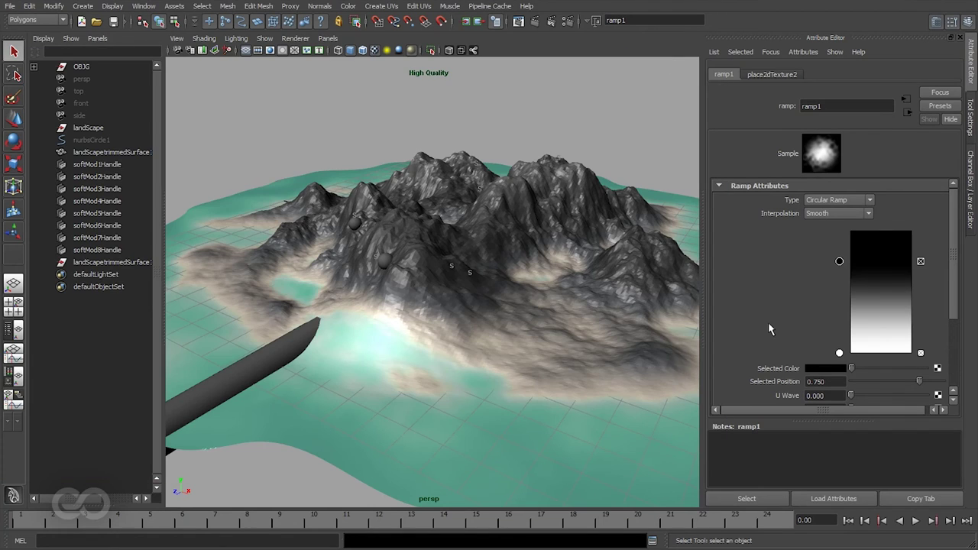
scroll(764, 329, "down", 5)
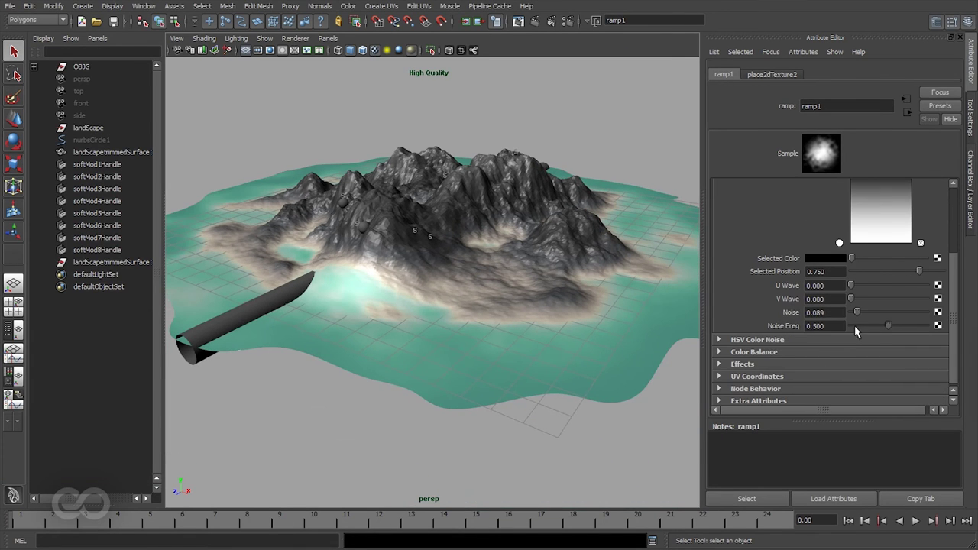
left_click(861, 312)
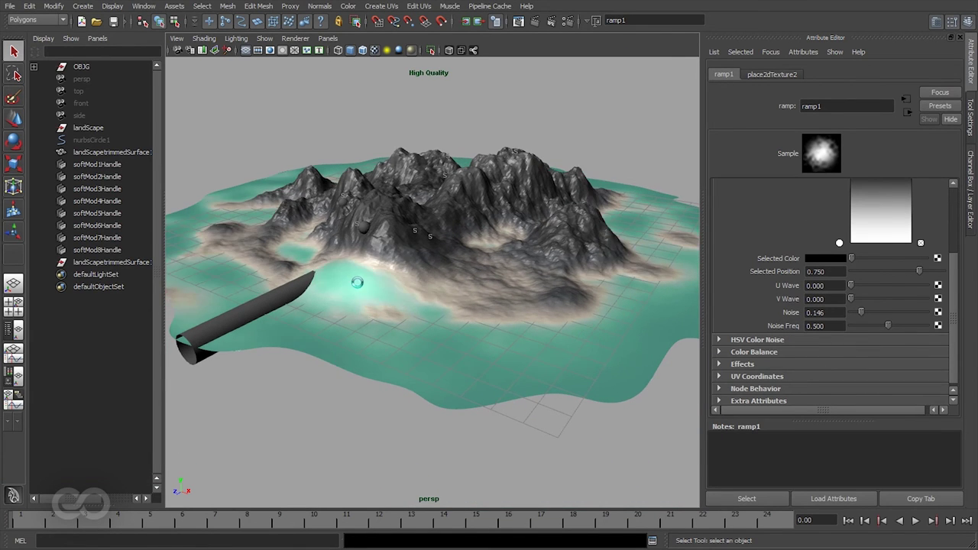
Try stronger Noise values of 0.358 and 0.187 on ramp1, and settle on 0.130 for the island's shape
left_click_drag(441, 314, 451, 336, "alt")
left_click(874, 322)
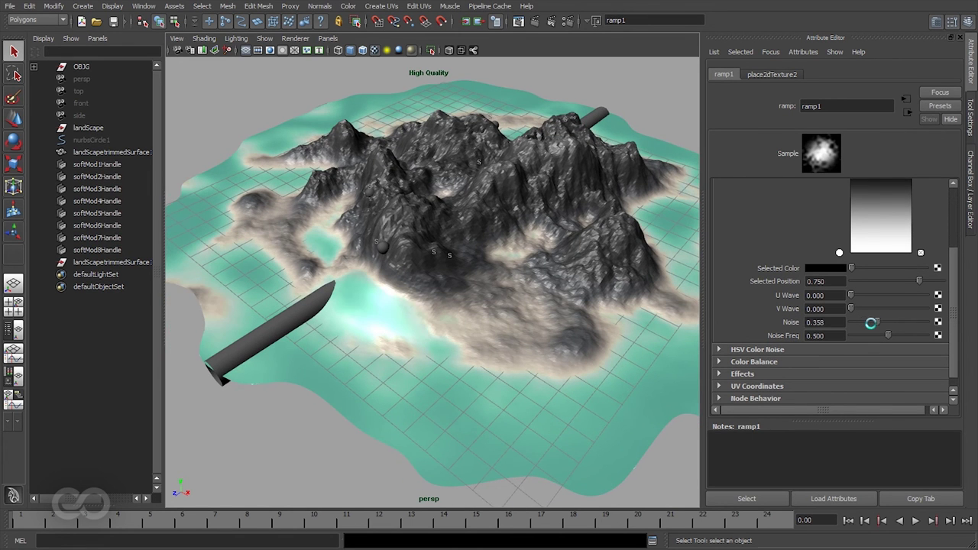
left_click(864, 322)
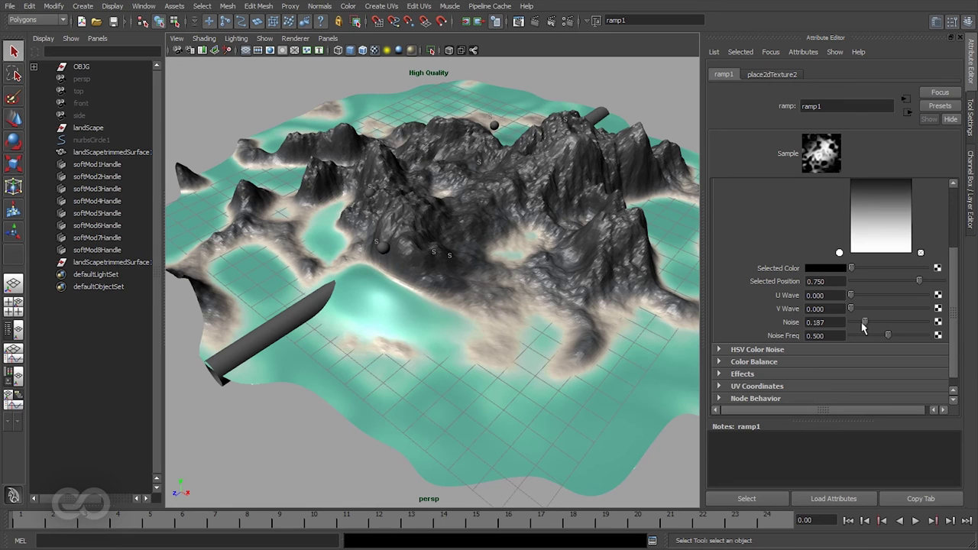
left_click(859, 322)
Open the Noise Freq value of the ramp1 texture for editing
left_click(842, 335)
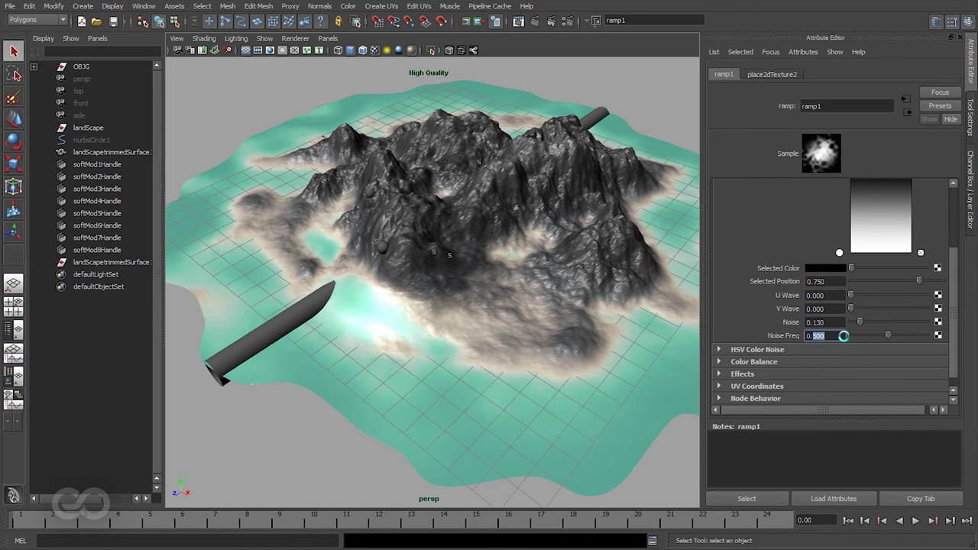
left_click(826, 336)
left_click_drag(826, 336, 811, 336)
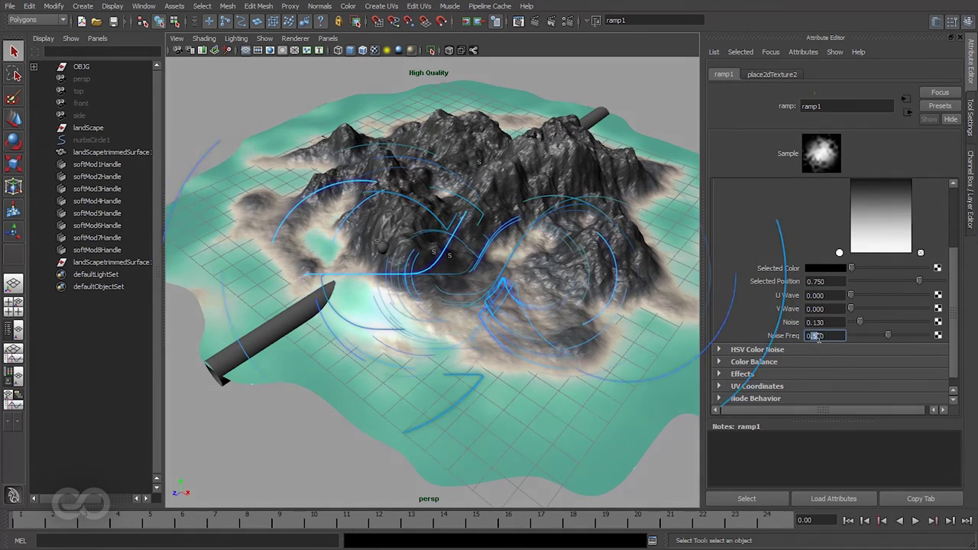